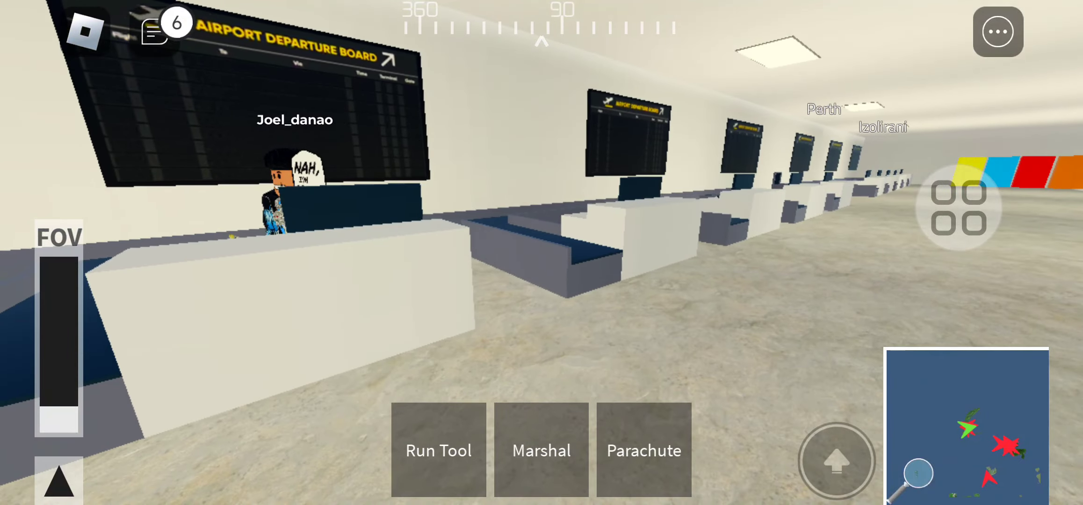
Step: Use the side menu's GUI options to disable the minimap and world markers, then close the list
{"action": "left_click_drag", "start_coordinate": [761, 296], "coordinate": [423, 296]}
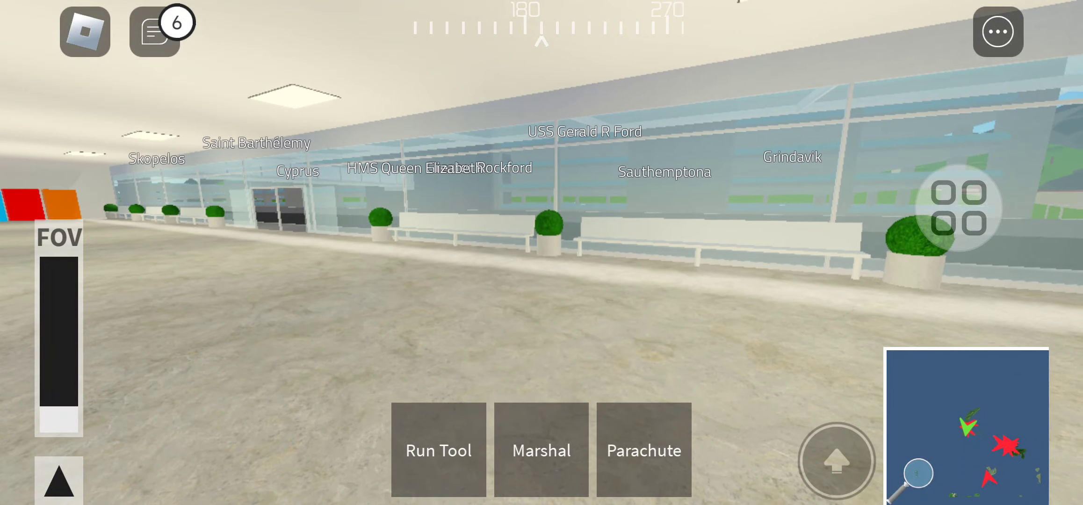
{"action": "left_click", "coordinate": [58, 480]}
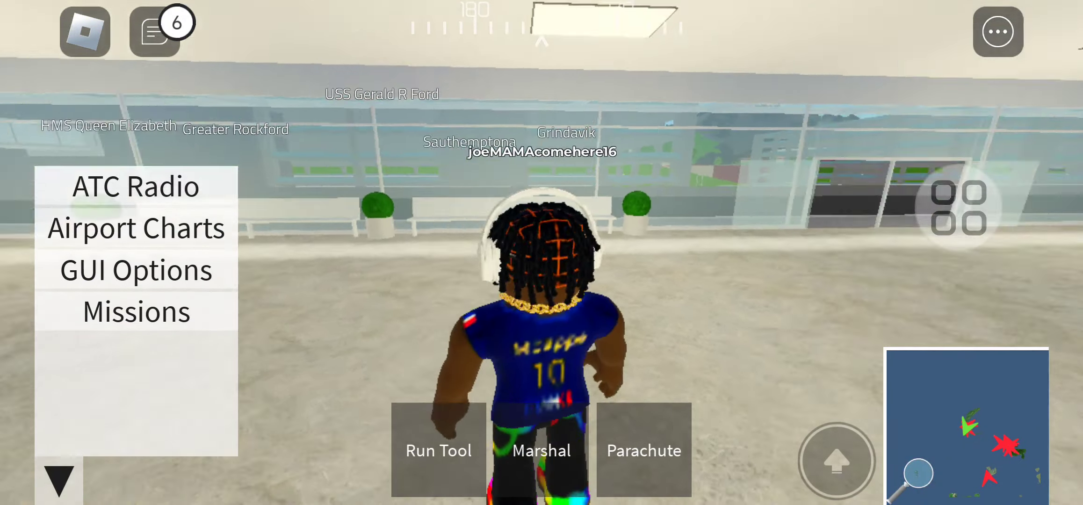
{"action": "mouse_move", "coordinate": [761, 254]}
{"action": "left_mouse_down"}
{"action": "mouse_move", "coordinate": [592, 254]}
{"action": "mouse_move", "coordinate": [761, 212]}
{"action": "left_mouse_up"}
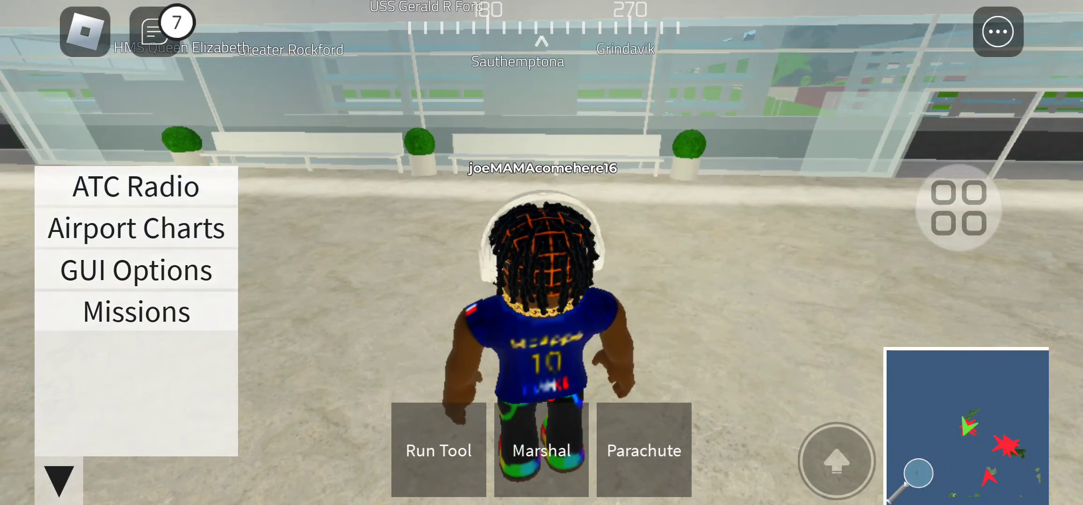
{"action": "left_click", "coordinate": [669, 229]}
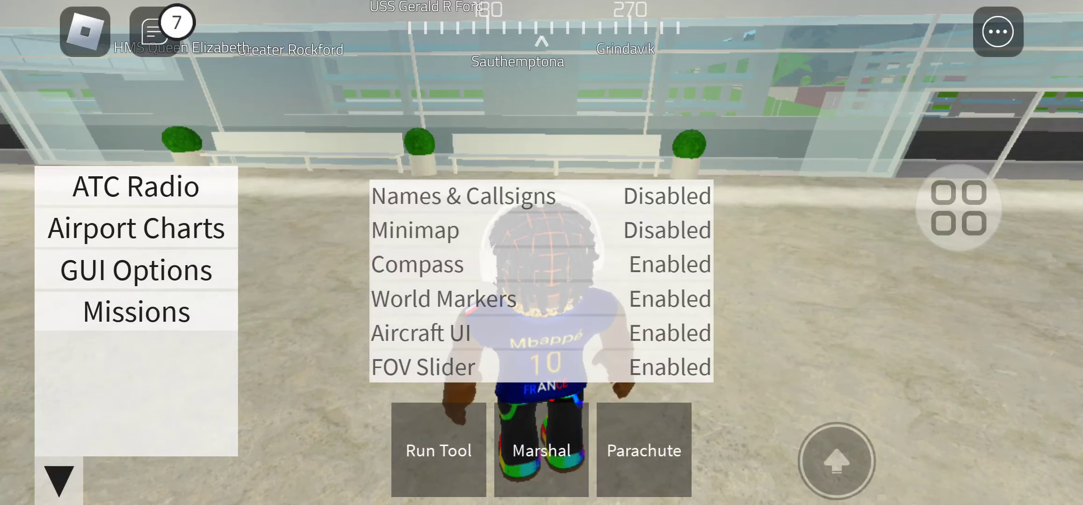
{"action": "left_click", "coordinate": [669, 299]}
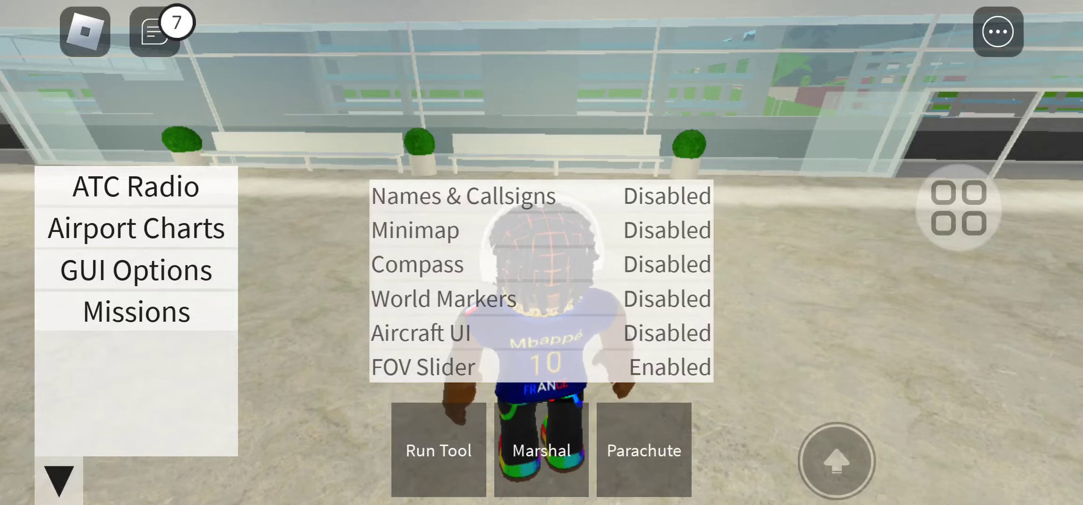
{"action": "left_click", "coordinate": [136, 270]}
Step: Collapse the side menu, look over the check-in counter and departure board, and equip the Run Tool
{"action": "left_click_drag", "start_coordinate": [761, 254], "coordinate": [508, 254]}
{"action": "left_click", "coordinate": [59, 480]}
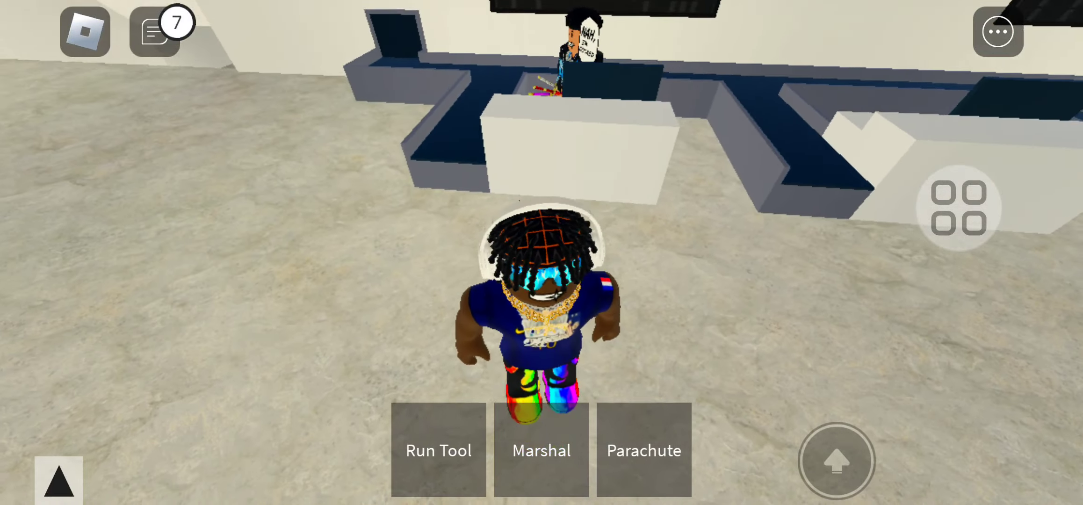
{"action": "left_click_drag", "start_coordinate": [761, 255], "coordinate": [508, 254]}
{"action": "scroll", "coordinate": [542, 254], "scroll_direction": "up", "scroll_amount": 5}
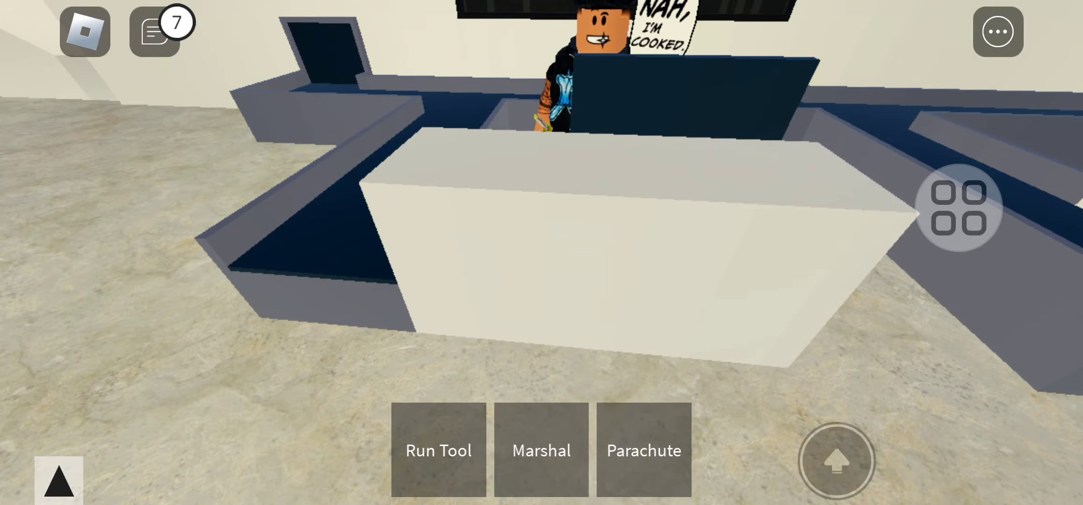
{"action": "mouse_move", "coordinate": [592, 254]}
{"action": "left_mouse_down"}
{"action": "mouse_move", "coordinate": [761, 254]}
{"action": "mouse_move", "coordinate": [508, 254]}
{"action": "left_mouse_up"}
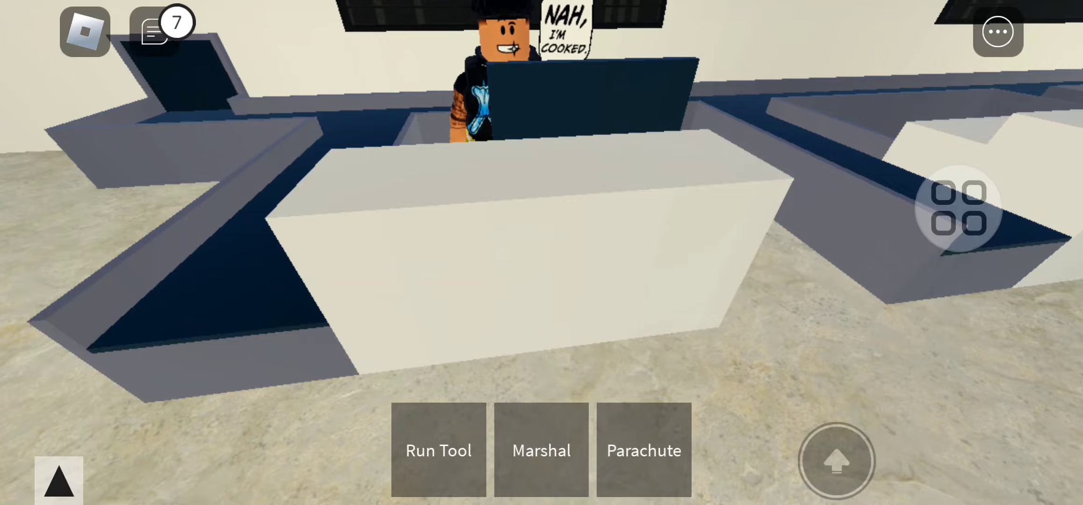
{"action": "mouse_move", "coordinate": [592, 254]}
{"action": "left_mouse_down"}
{"action": "mouse_move", "coordinate": [592, 348]}
{"action": "mouse_move", "coordinate": [607, 303]}
{"action": "left_mouse_up"}
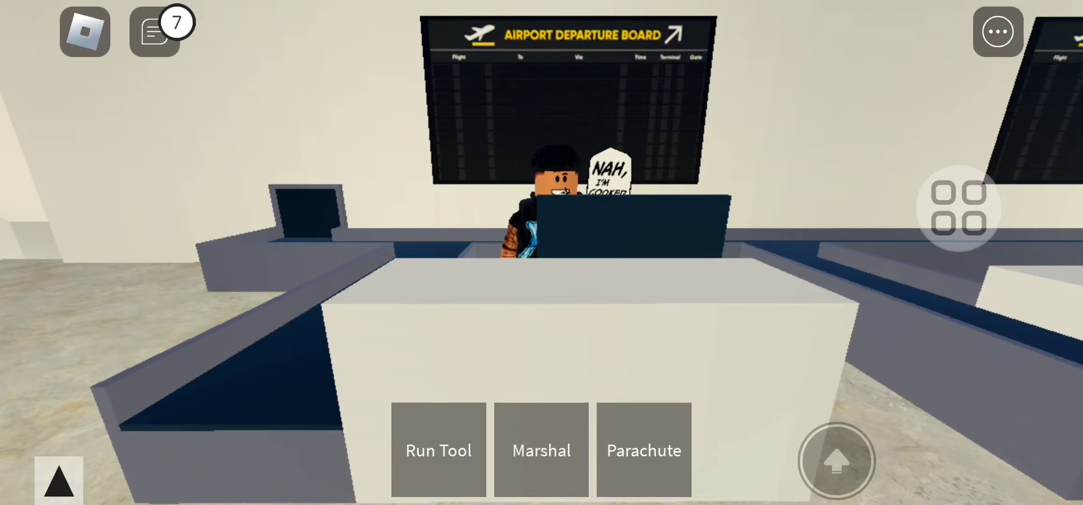
{"action": "mouse_move", "coordinate": [220, 308]}
{"action": "left_mouse_down"}
{"action": "mouse_move", "coordinate": [105, 170]}
{"action": "mouse_move", "coordinate": [188, 154]}
{"action": "mouse_move", "coordinate": [170, 169]}
{"action": "left_mouse_up"}
{"action": "left_click", "coordinate": [438, 449]}
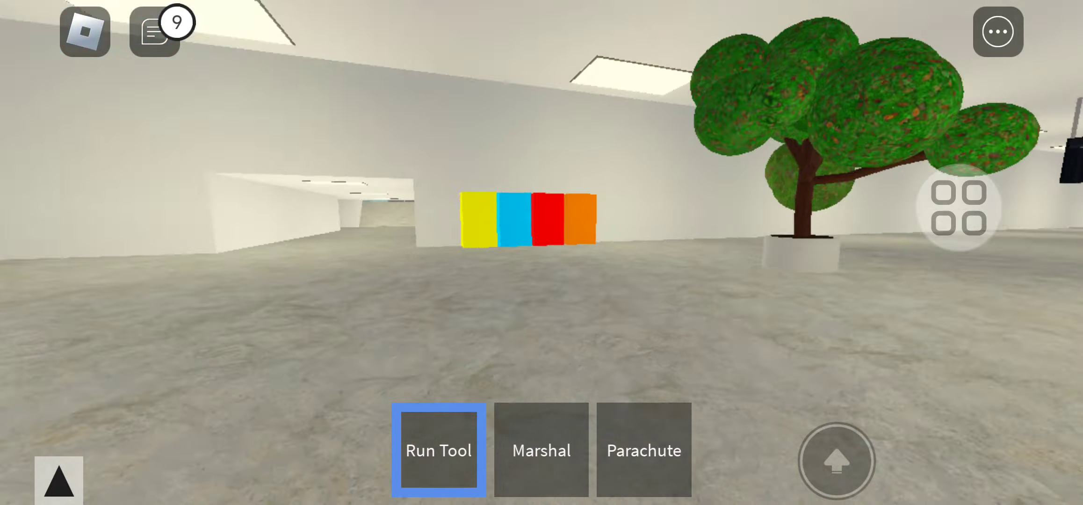
Step: Unequip the Run Tool and walk down the hallway toward the main terminal concourse
{"action": "left_click_drag", "start_coordinate": [761, 254], "coordinate": [423, 254]}
{"action": "left_click_drag", "start_coordinate": [109, 373], "coordinate": [195, 334]}
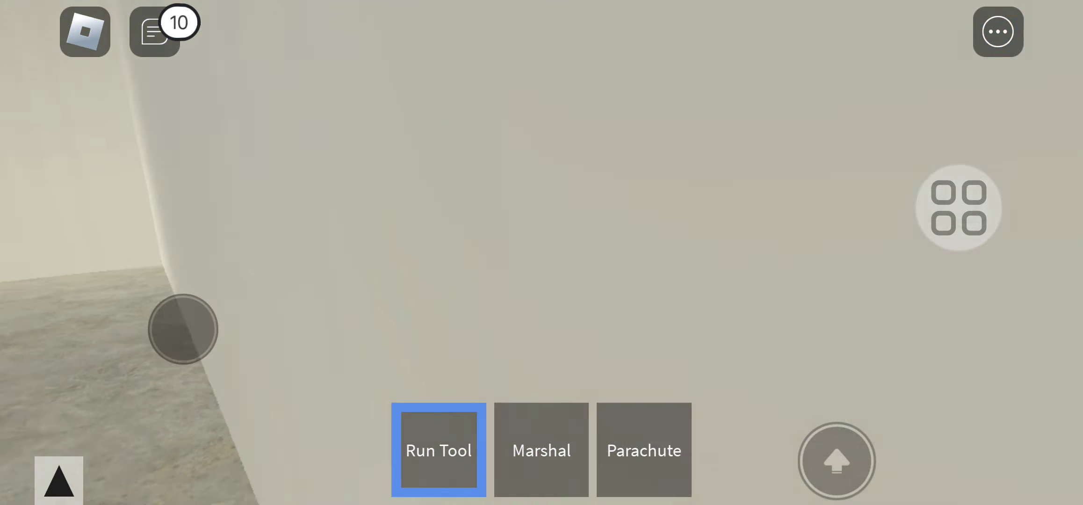
{"action": "left_click", "coordinate": [438, 449]}
{"action": "mouse_move", "coordinate": [271, 251]}
{"action": "left_mouse_down"}
{"action": "mouse_move", "coordinate": [239, 292]}
{"action": "mouse_move", "coordinate": [195, 268]}
{"action": "left_mouse_up"}
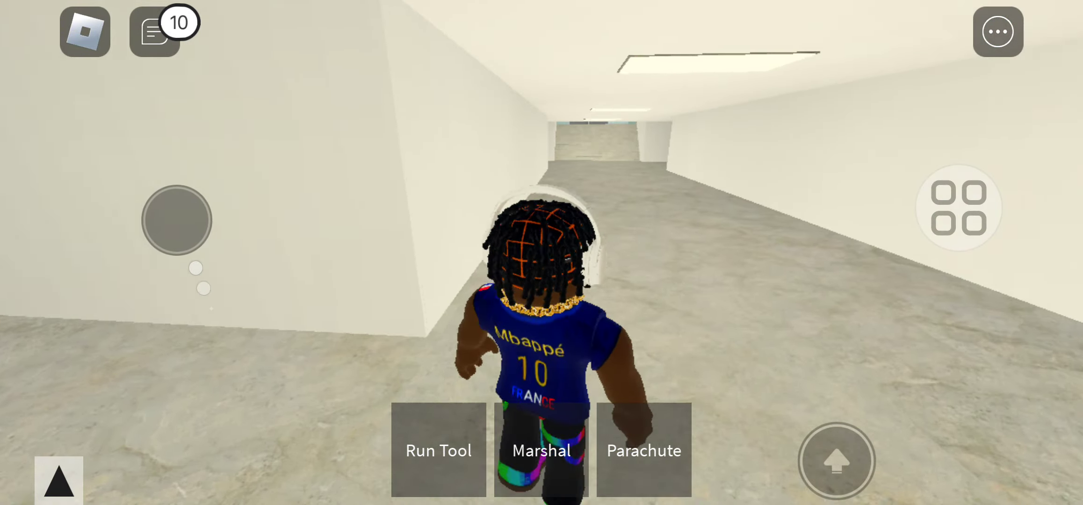
{"action": "mouse_move", "coordinate": [176, 221]}
{"action": "left_mouse_down"}
{"action": "mouse_move", "coordinate": [273, 194]}
{"action": "mouse_move", "coordinate": [266, 334]}
{"action": "left_mouse_up"}
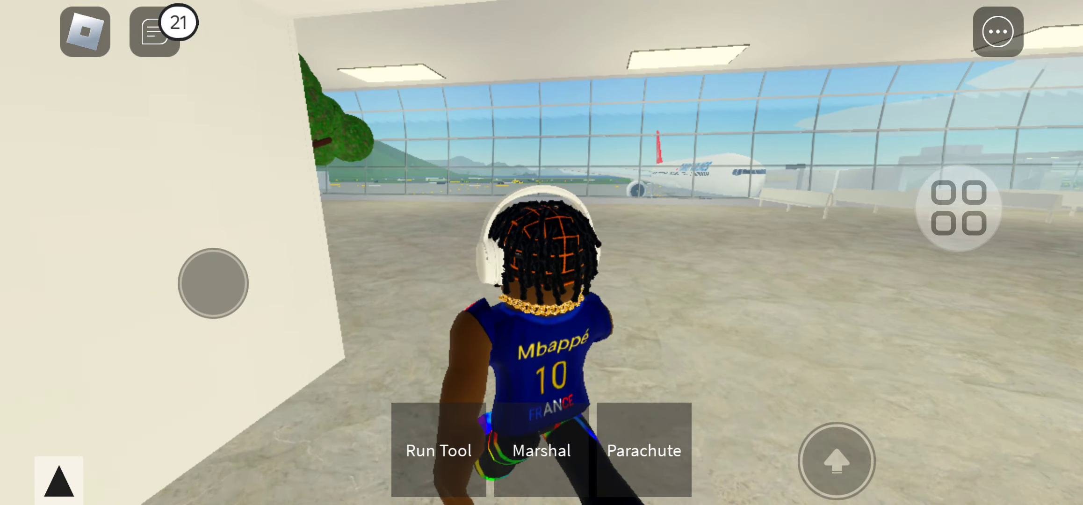
{"action": "mouse_move", "coordinate": [213, 279]}
{"action": "left_mouse_down"}
{"action": "mouse_move", "coordinate": [261, 297]}
{"action": "mouse_move", "coordinate": [208, 325]}
{"action": "mouse_move", "coordinate": [257, 327]}
{"action": "mouse_move", "coordinate": [186, 315]}
{"action": "mouse_move", "coordinate": [136, 244]}
{"action": "left_mouse_up"}
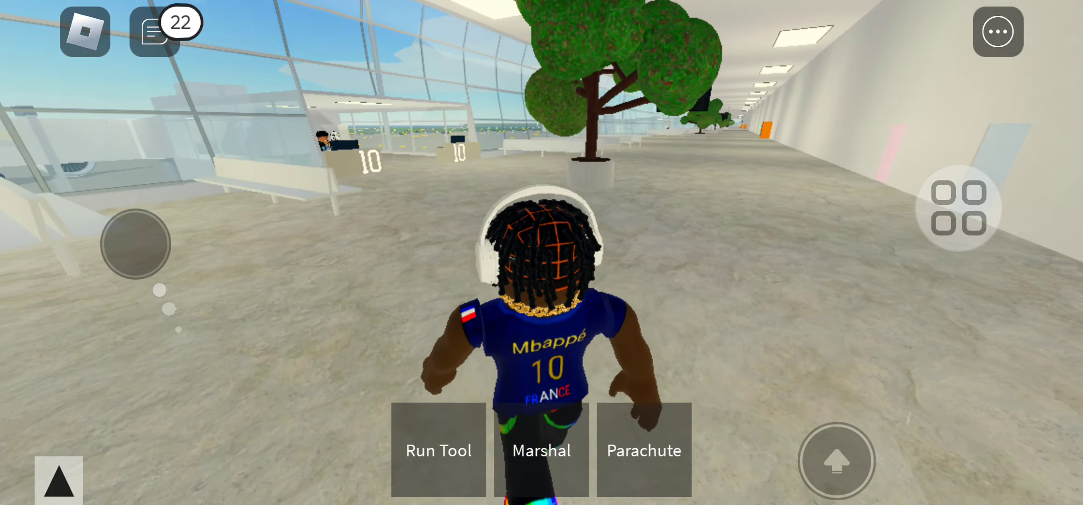
Step: Walk past the gate 10 desk, along the jet bridge and through the aircraft door
{"action": "mouse_move", "coordinate": [136, 245]}
{"action": "left_mouse_down"}
{"action": "mouse_move", "coordinate": [128, 279]}
{"action": "mouse_move", "coordinate": [162, 252]}
{"action": "mouse_move", "coordinate": [205, 249]}
{"action": "mouse_move", "coordinate": [180, 281]}
{"action": "left_mouse_up"}
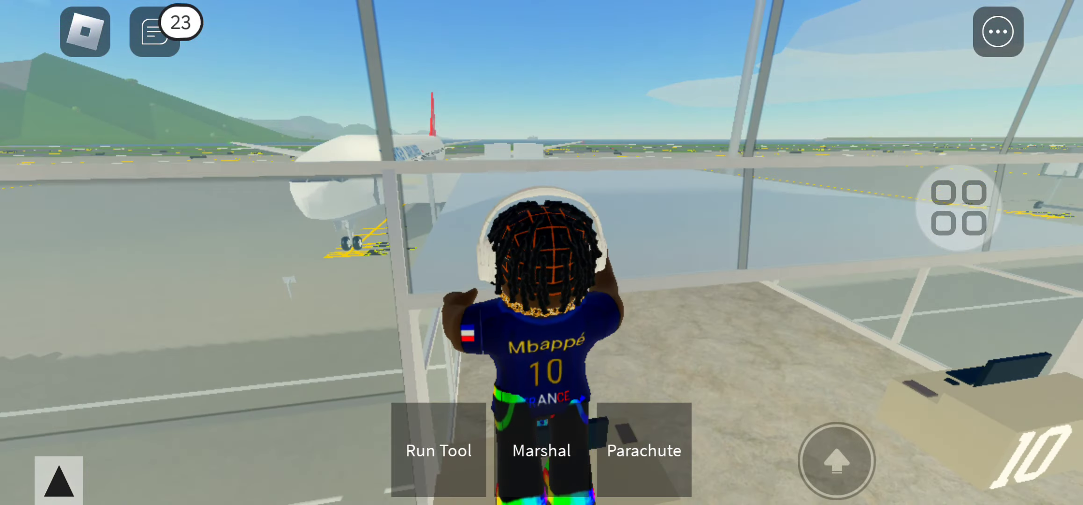
{"action": "left_click_drag", "start_coordinate": [761, 296], "coordinate": [508, 296]}
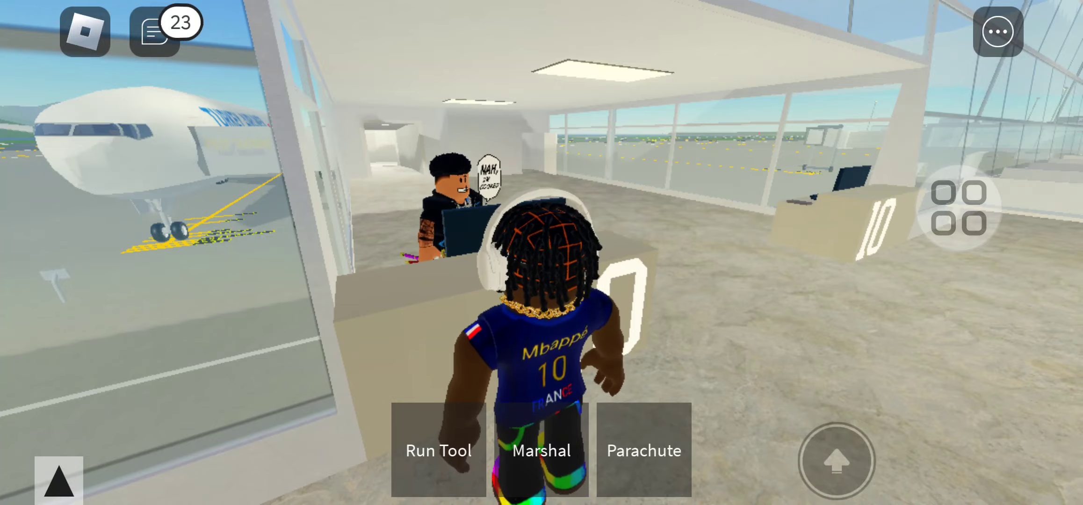
{"action": "mouse_move", "coordinate": [507, 296]}
{"action": "left_mouse_down"}
{"action": "mouse_move", "coordinate": [761, 297]}
{"action": "mouse_move", "coordinate": [508, 297]}
{"action": "left_mouse_up"}
{"action": "mouse_move", "coordinate": [279, 339]}
{"action": "left_mouse_down"}
{"action": "mouse_move", "coordinate": [322, 314]}
{"action": "mouse_move", "coordinate": [189, 254]}
{"action": "left_mouse_up"}
{"action": "mouse_move", "coordinate": [279, 339]}
{"action": "left_mouse_down"}
{"action": "mouse_move", "coordinate": [336, 218]}
{"action": "mouse_move", "coordinate": [241, 194]}
{"action": "mouse_move", "coordinate": [248, 187]}
{"action": "mouse_move", "coordinate": [282, 214]}
{"action": "mouse_move", "coordinate": [157, 179]}
{"action": "mouse_move", "coordinate": [229, 212]}
{"action": "left_mouse_up"}
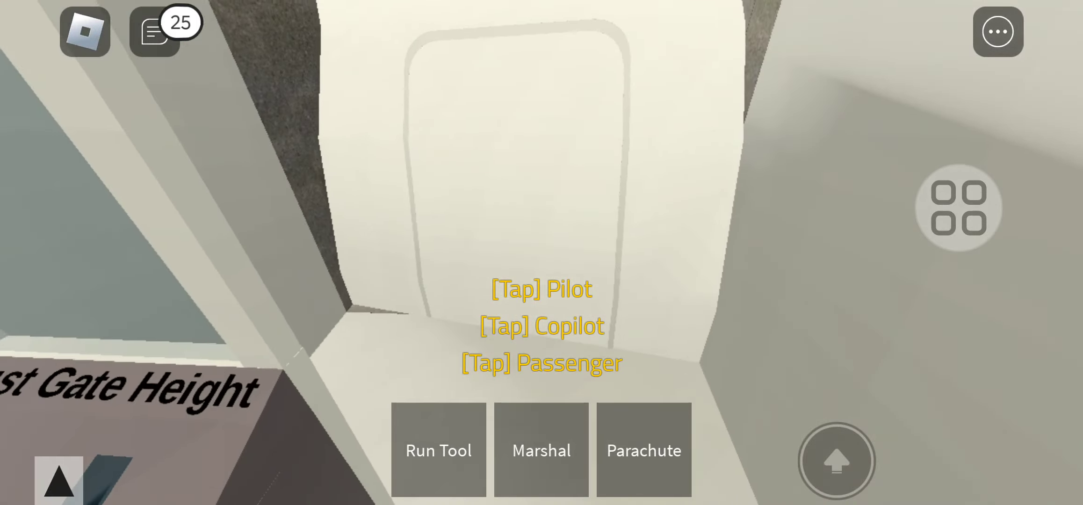
{"action": "left_click_drag", "start_coordinate": [193, 234], "coordinate": [254, 288]}
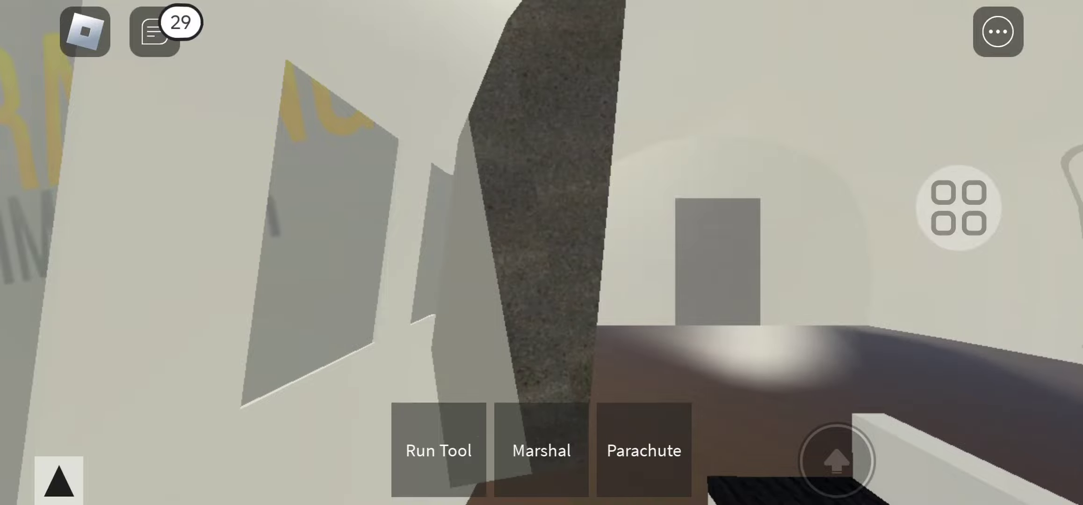
{"action": "left_click_drag", "start_coordinate": [677, 254], "coordinate": [423, 212]}
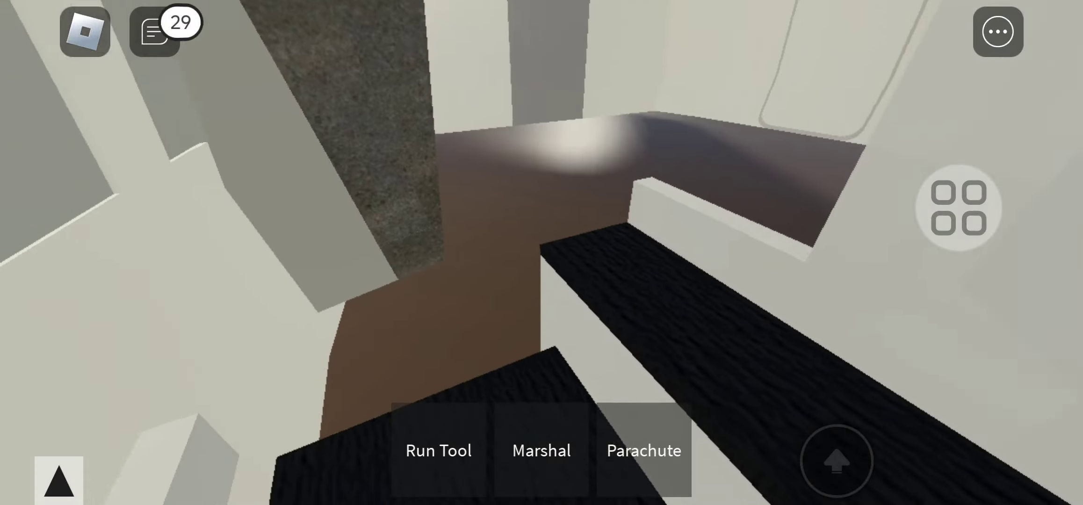
{"action": "left_click_drag", "start_coordinate": [423, 254], "coordinate": [677, 246]}
{"action": "mouse_move", "coordinate": [508, 254]}
{"action": "left_mouse_down"}
{"action": "mouse_move", "coordinate": [634, 255]}
{"action": "mouse_move", "coordinate": [423, 254]}
{"action": "left_mouse_up"}
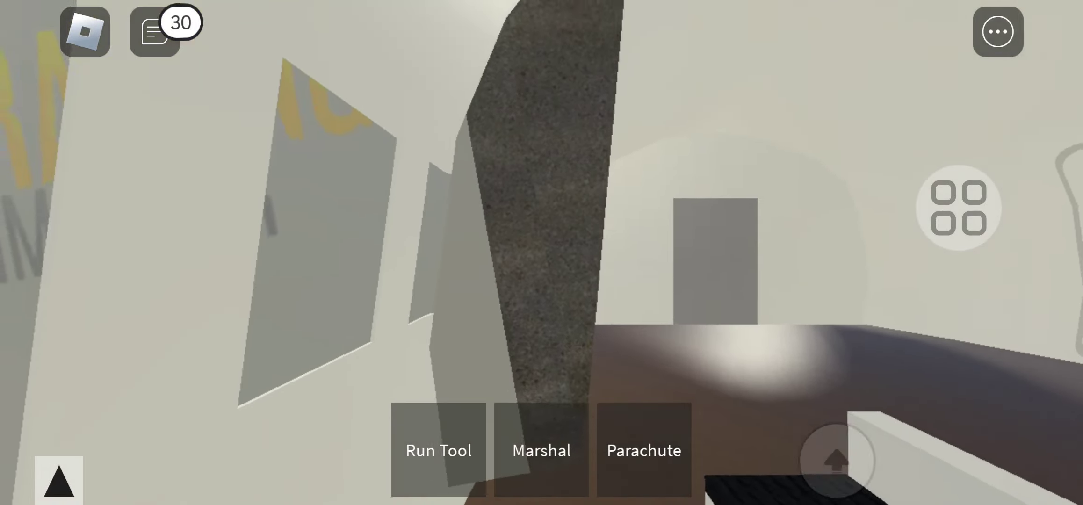
{"action": "left_click_drag", "start_coordinate": [203, 322], "coordinate": [203, 275]}
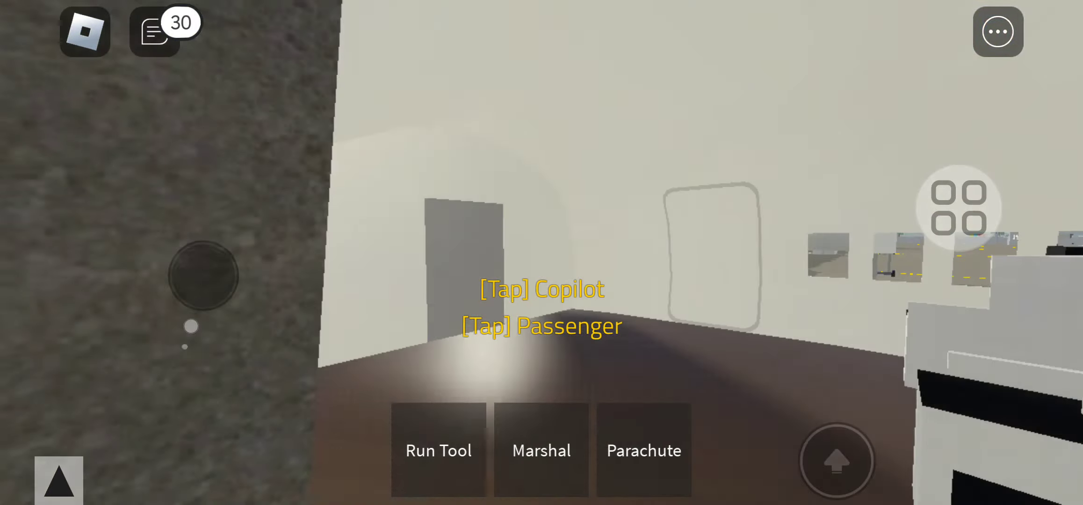
{"action": "left_click_drag", "start_coordinate": [677, 255], "coordinate": [424, 254]}
{"action": "left_click_drag", "start_coordinate": [677, 212], "coordinate": [465, 296]}
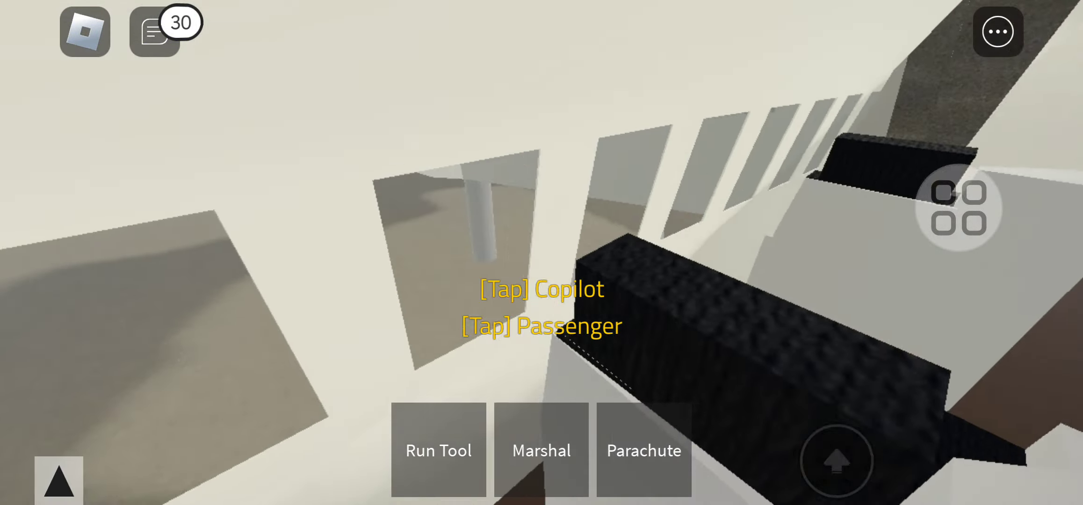
{"action": "left_click_drag", "start_coordinate": [592, 212], "coordinate": [423, 271]}
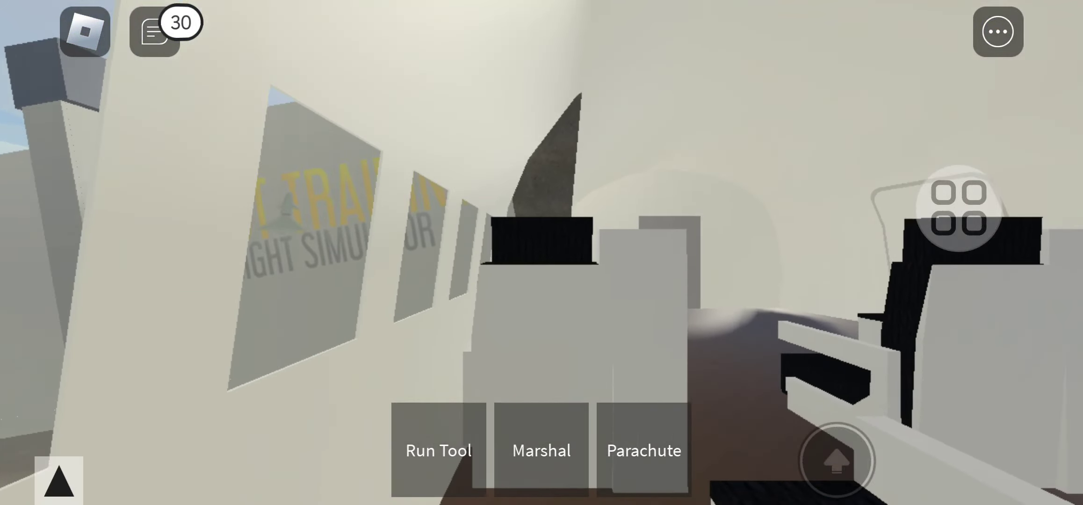
{"action": "left_click_drag", "start_coordinate": [508, 254], "coordinate": [677, 220]}
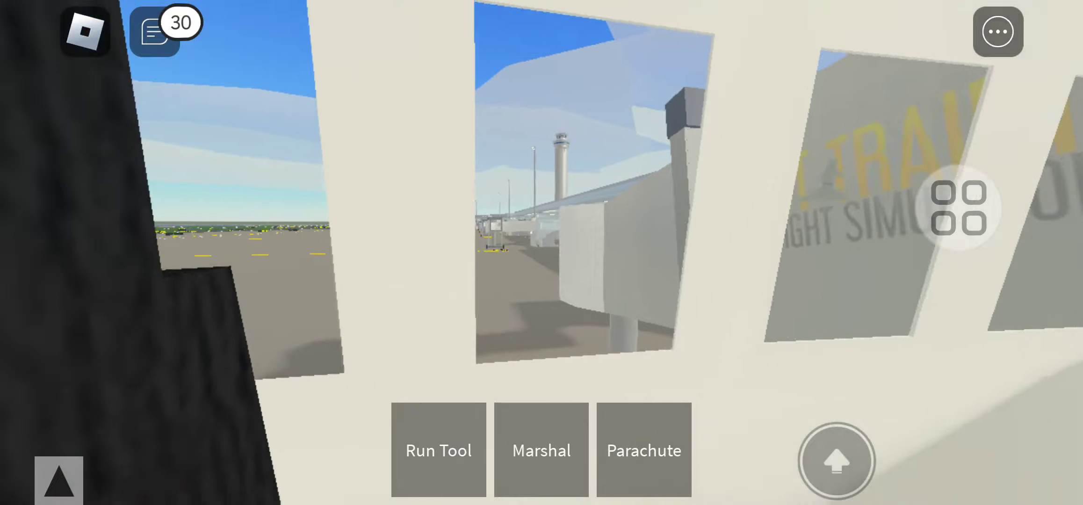
{"action": "left_click_drag", "start_coordinate": [508, 255], "coordinate": [719, 254]}
{"action": "left_click_drag", "start_coordinate": [593, 211], "coordinate": [634, 296]}
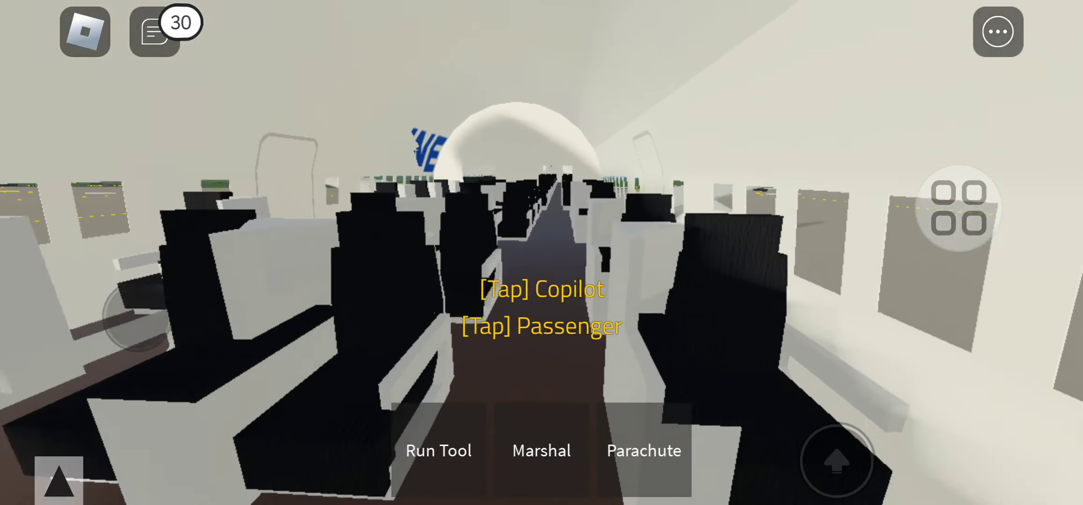
{"action": "left_click_drag", "start_coordinate": [677, 254], "coordinate": [550, 254]}
{"action": "left_click_drag", "start_coordinate": [719, 254], "coordinate": [423, 254]}
{"action": "left_click_drag", "start_coordinate": [719, 254], "coordinate": [423, 255]}
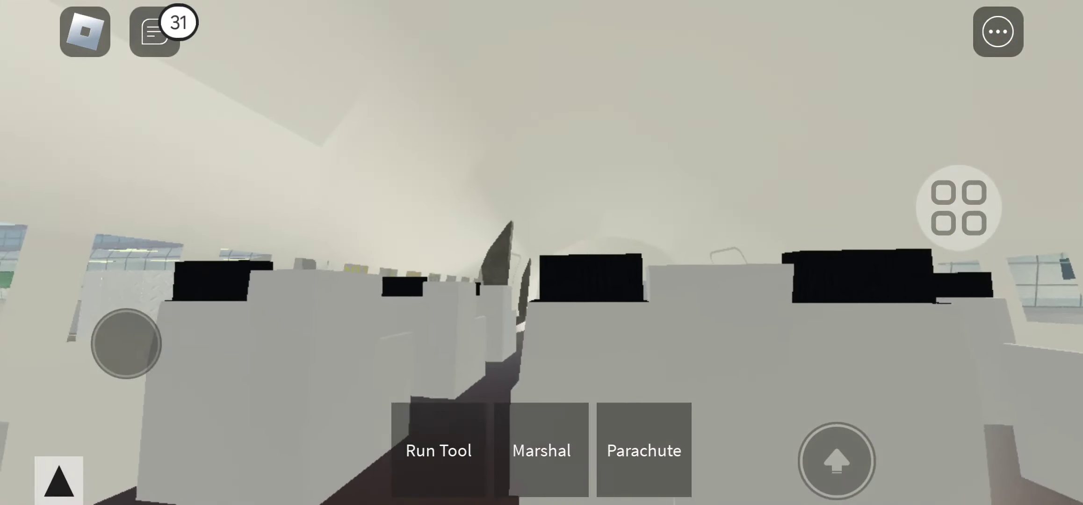
{"action": "left_click_drag", "start_coordinate": [592, 212], "coordinate": [593, 297]}
{"action": "mouse_move", "coordinate": [507, 255]}
{"action": "left_mouse_down"}
{"action": "mouse_move", "coordinate": [719, 254]}
{"action": "mouse_move", "coordinate": [508, 254]}
{"action": "left_mouse_up"}
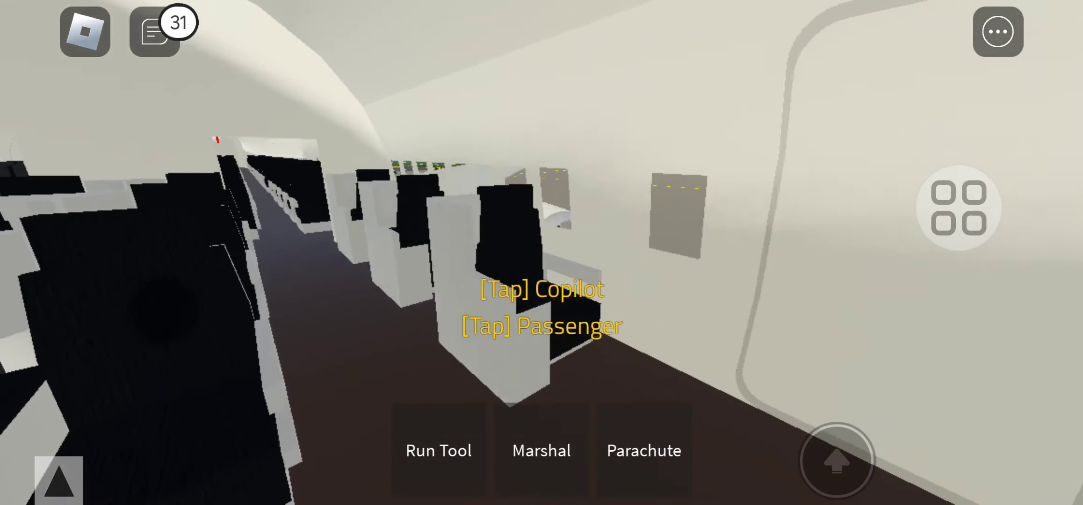
{"action": "left_click_drag", "start_coordinate": [96, 279], "coordinate": [164, 279]}
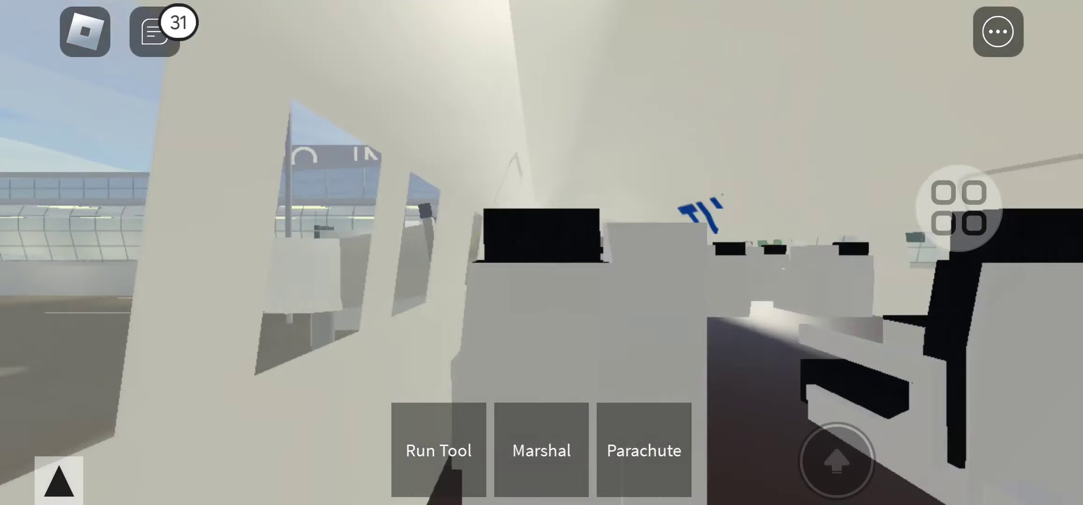
{"action": "left_click_drag", "start_coordinate": [206, 398], "coordinate": [211, 373]}
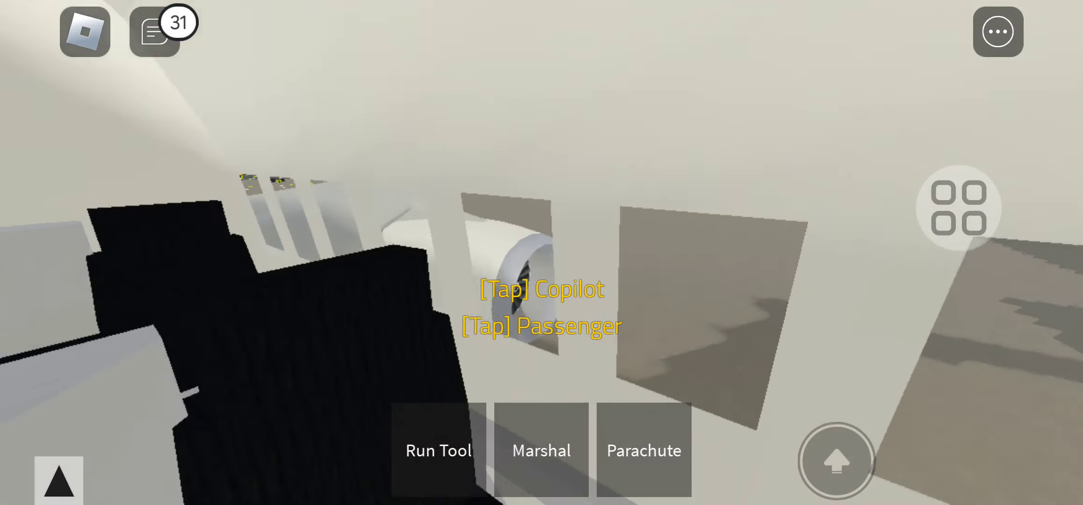
{"action": "mouse_move", "coordinate": [144, 339]}
{"action": "left_mouse_down"}
{"action": "mouse_move", "coordinate": [131, 322]}
{"action": "mouse_move", "coordinate": [161, 322]}
{"action": "left_mouse_up"}
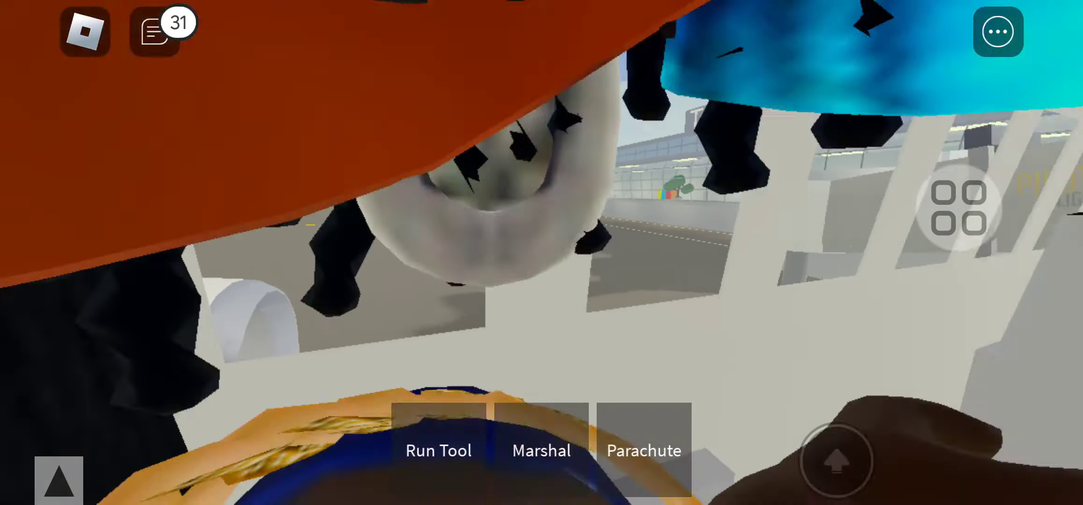
{"action": "left_click_drag", "start_coordinate": [677, 254], "coordinate": [508, 254]}
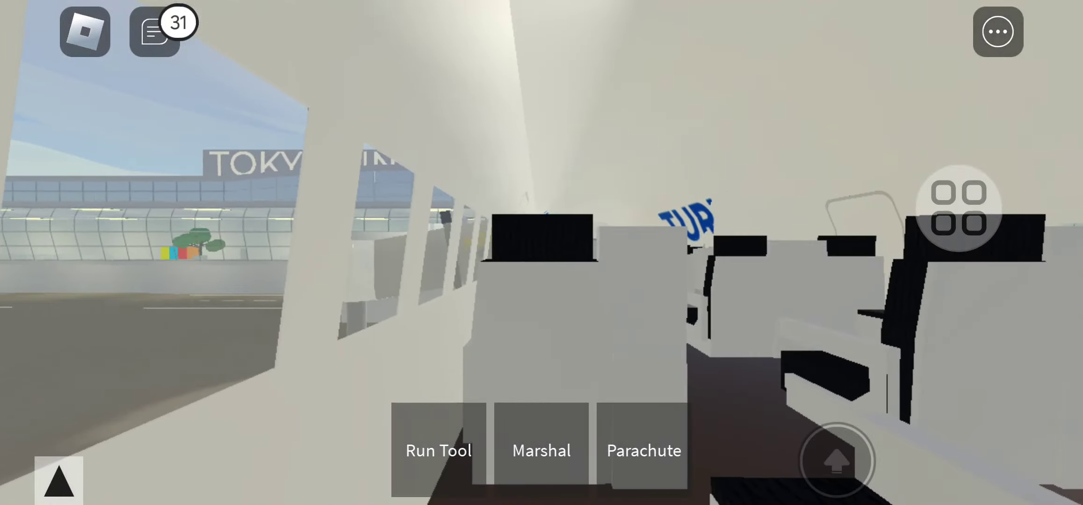
{"action": "left_click_drag", "start_coordinate": [593, 254], "coordinate": [744, 254]}
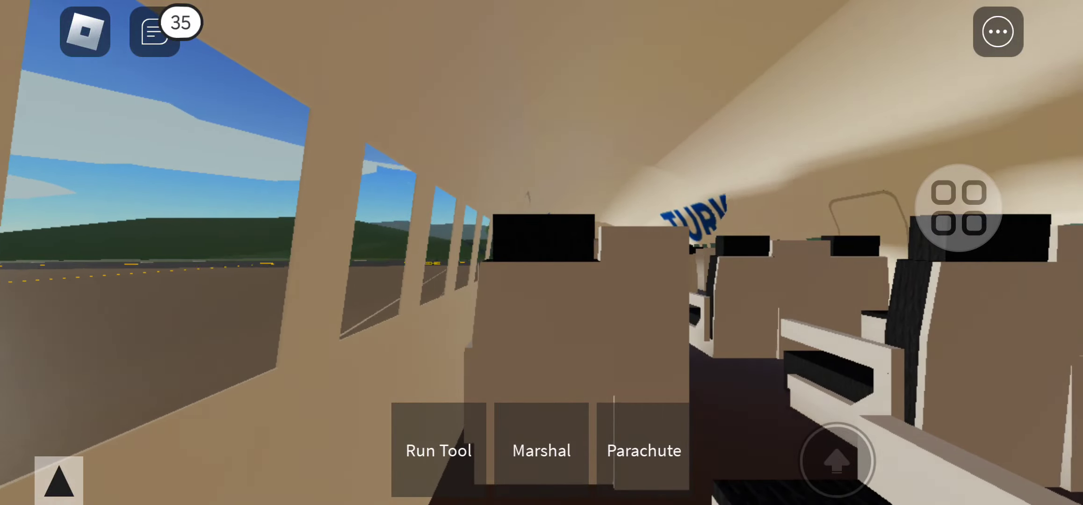
Step: Look out the cabin windows at the runway and hills during departure
{"action": "mouse_move", "coordinate": [593, 255]}
{"action": "left_mouse_down"}
{"action": "mouse_move", "coordinate": [846, 254]}
{"action": "mouse_move", "coordinate": [592, 255]}
{"action": "left_mouse_up"}
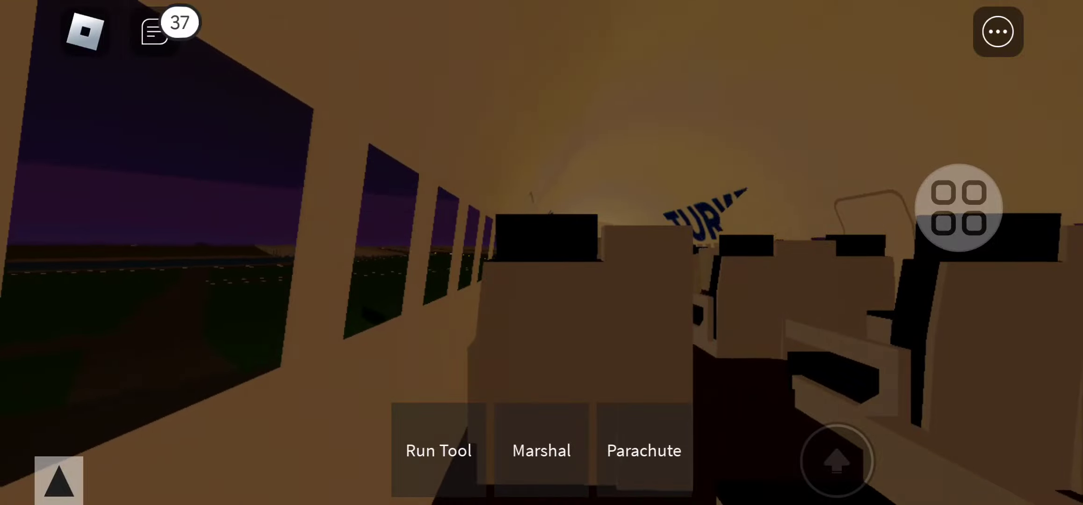
Step: Turn the camera toward the cabin windows to watch the evening sky
{"action": "left_click_drag", "start_coordinate": [423, 254], "coordinate": [677, 254]}
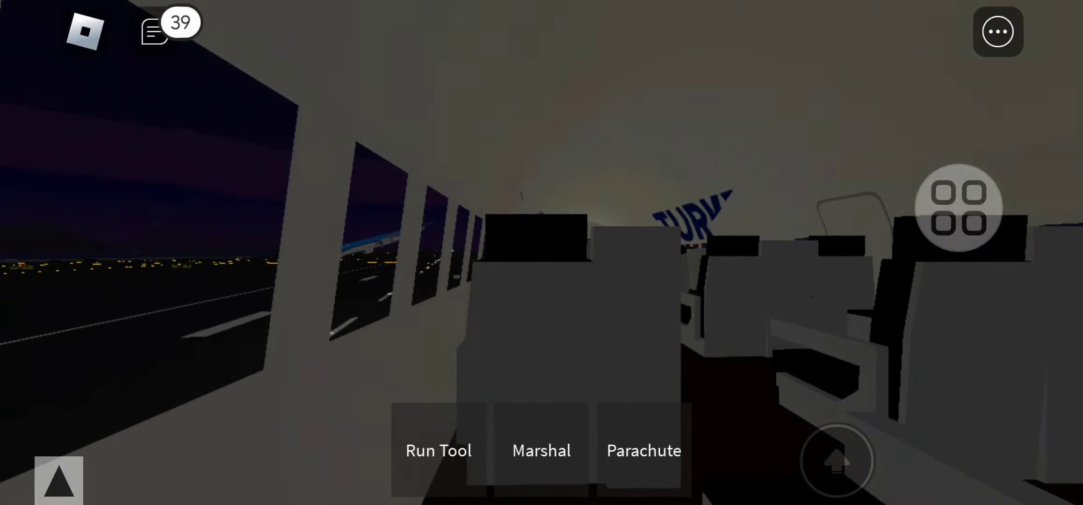
{"action": "left_click_drag", "start_coordinate": [508, 254], "coordinate": [762, 254]}
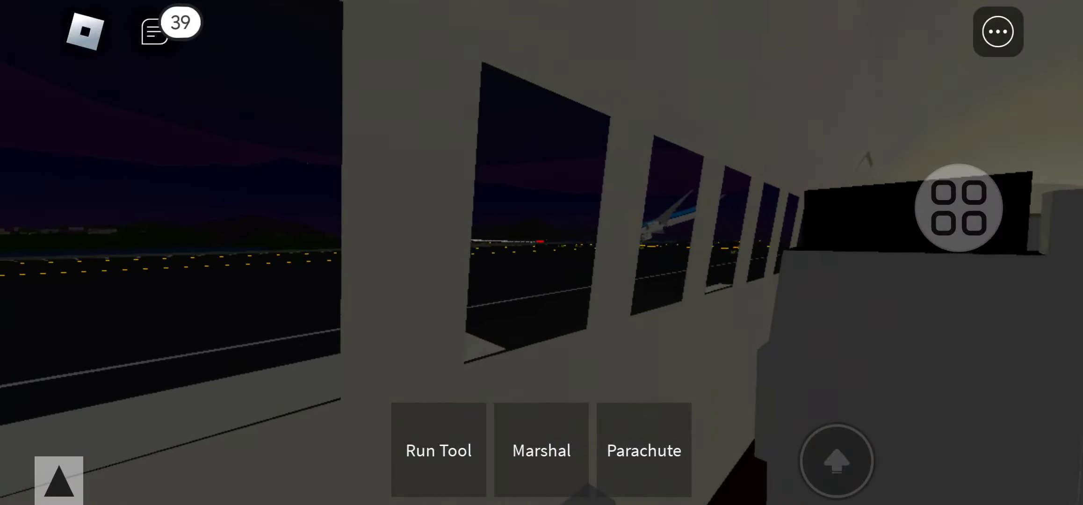
{"action": "mouse_move", "coordinate": [508, 255]}
{"action": "left_mouse_down"}
{"action": "mouse_move", "coordinate": [804, 255]}
{"action": "mouse_move", "coordinate": [550, 254]}
{"action": "mouse_move", "coordinate": [719, 254]}
{"action": "left_mouse_up"}
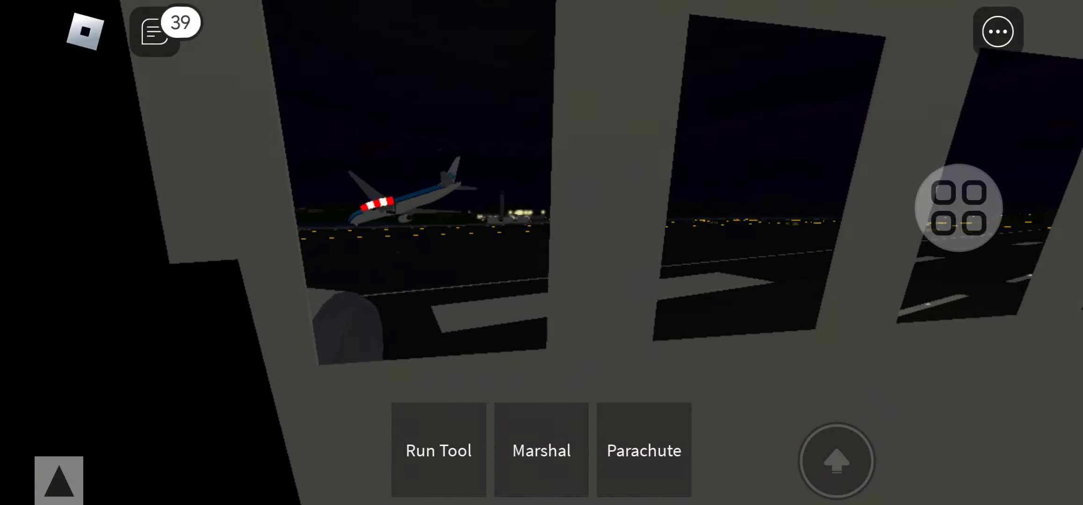
{"action": "left_click_drag", "start_coordinate": [677, 254], "coordinate": [423, 254]}
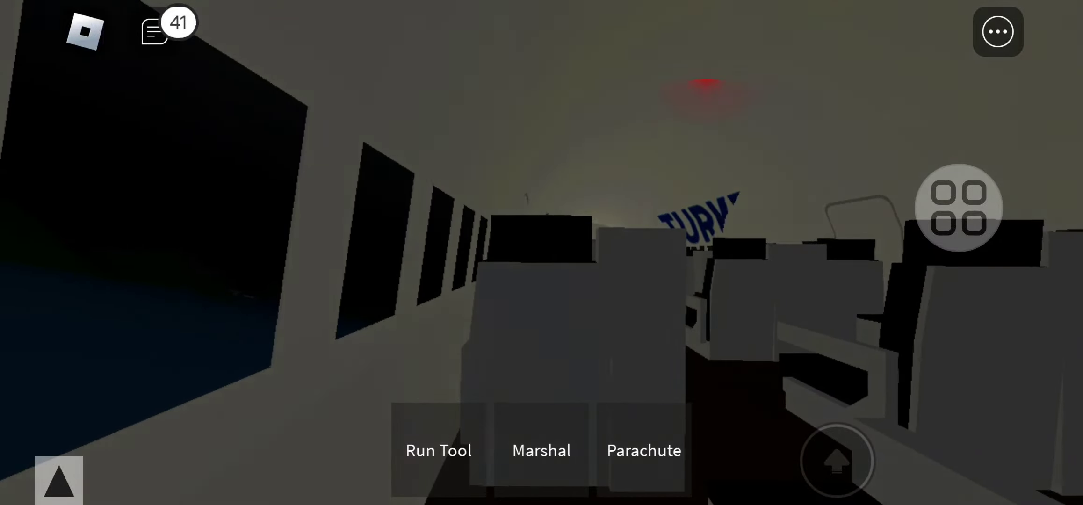
Step: Open the leaderboard and inventory options, then dismiss them
{"action": "left_click", "coordinate": [998, 31]}
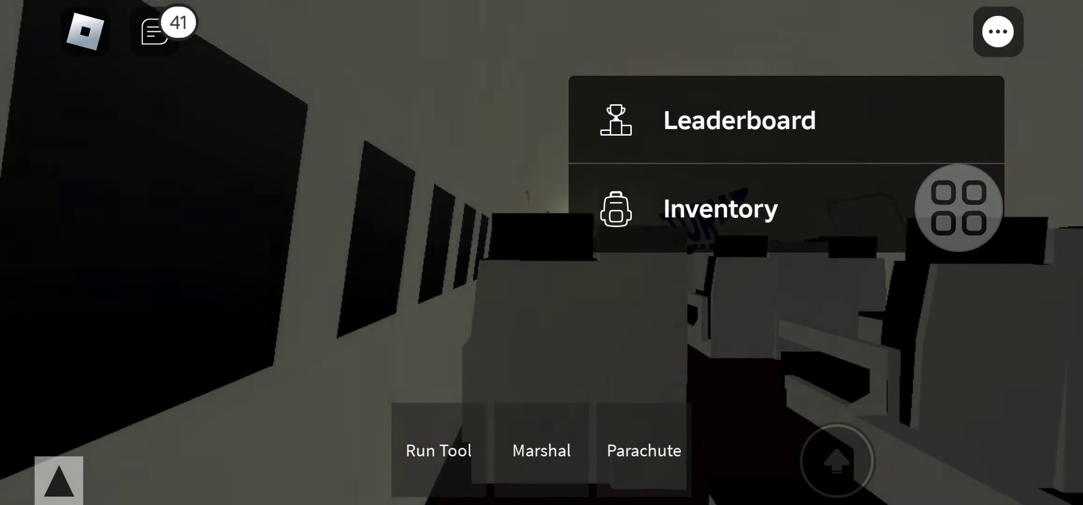
{"action": "left_click", "coordinate": [998, 31]}
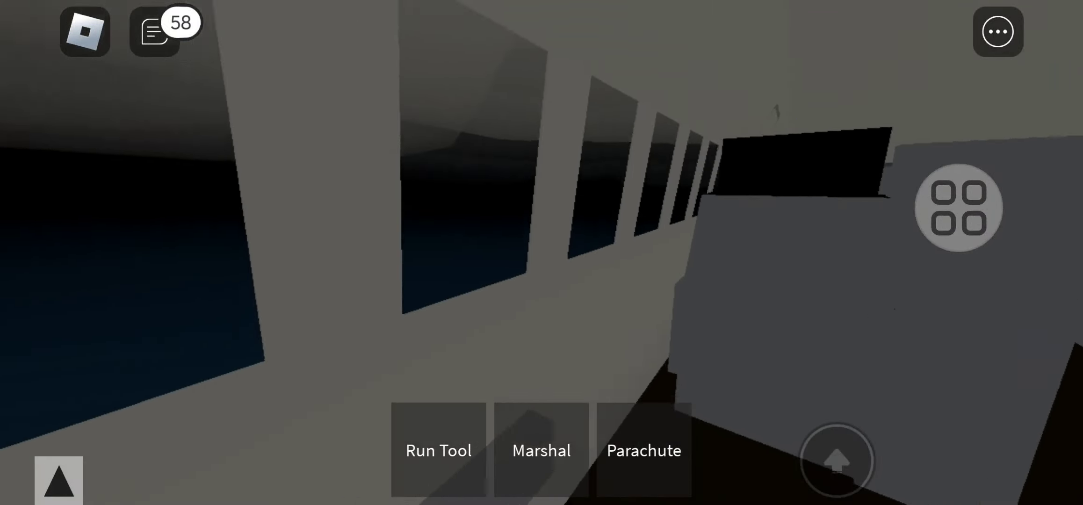
{"action": "key", "text": "1"}
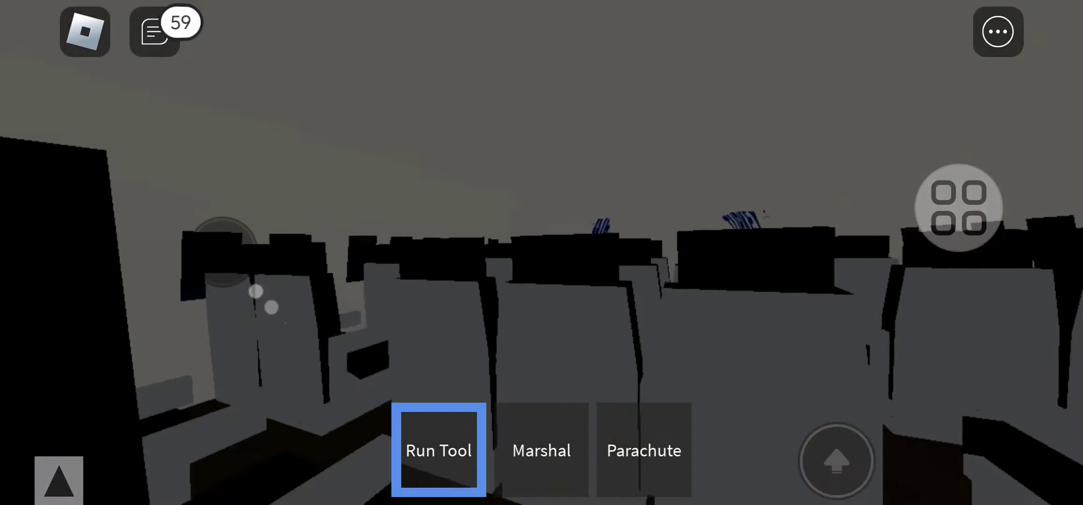
{"action": "key", "text": "1"}
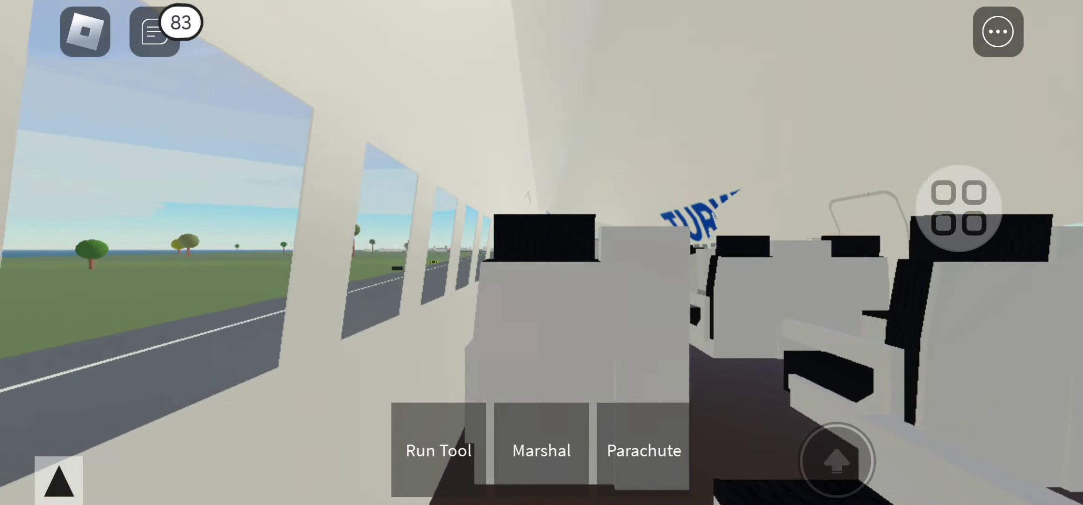
{"action": "left_click_drag", "start_coordinate": [508, 254], "coordinate": [804, 255]}
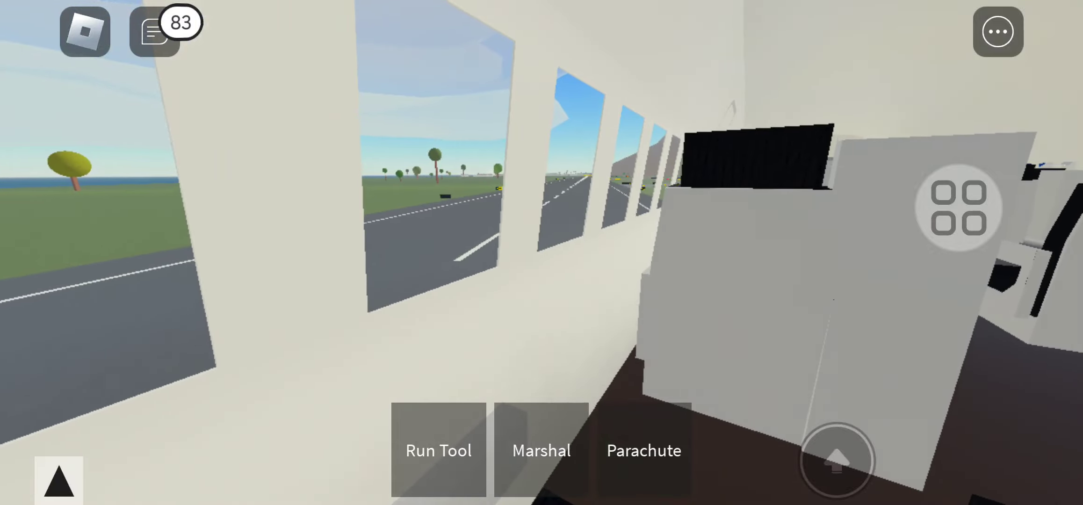
{"action": "left_click_drag", "start_coordinate": [677, 254], "coordinate": [423, 254]}
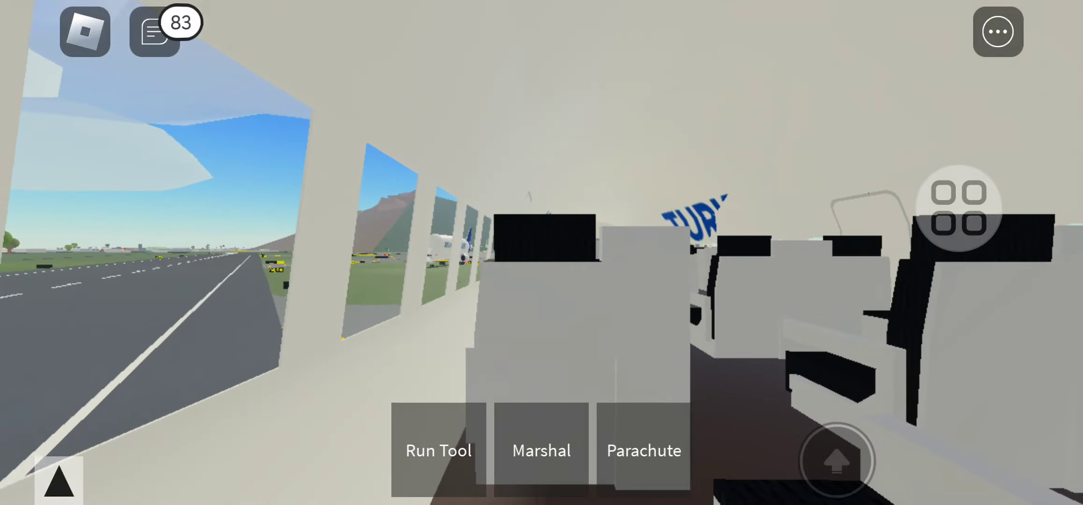
{"action": "left_click_drag", "start_coordinate": [592, 254], "coordinate": [846, 255]}
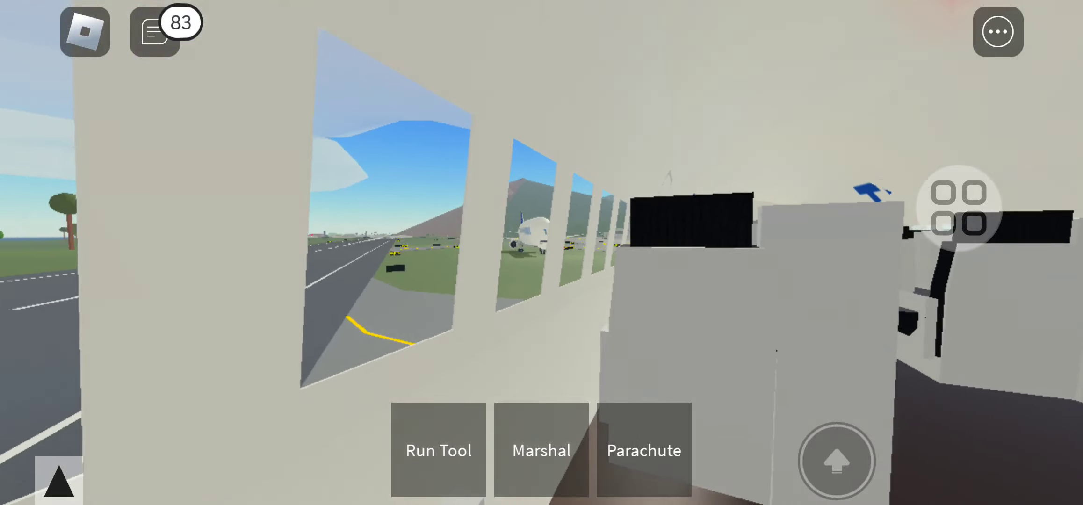
{"action": "left_click_drag", "start_coordinate": [676, 254], "coordinate": [508, 254]}
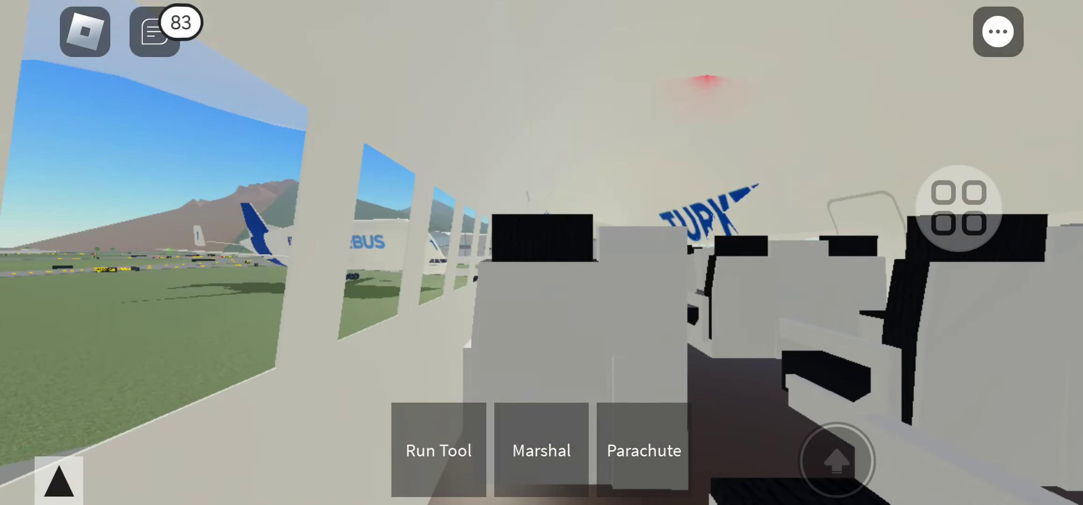
{"action": "mouse_move", "coordinate": [507, 254]}
{"action": "left_mouse_down"}
{"action": "mouse_move", "coordinate": [677, 254]}
{"action": "mouse_move", "coordinate": [507, 254]}
{"action": "left_mouse_up"}
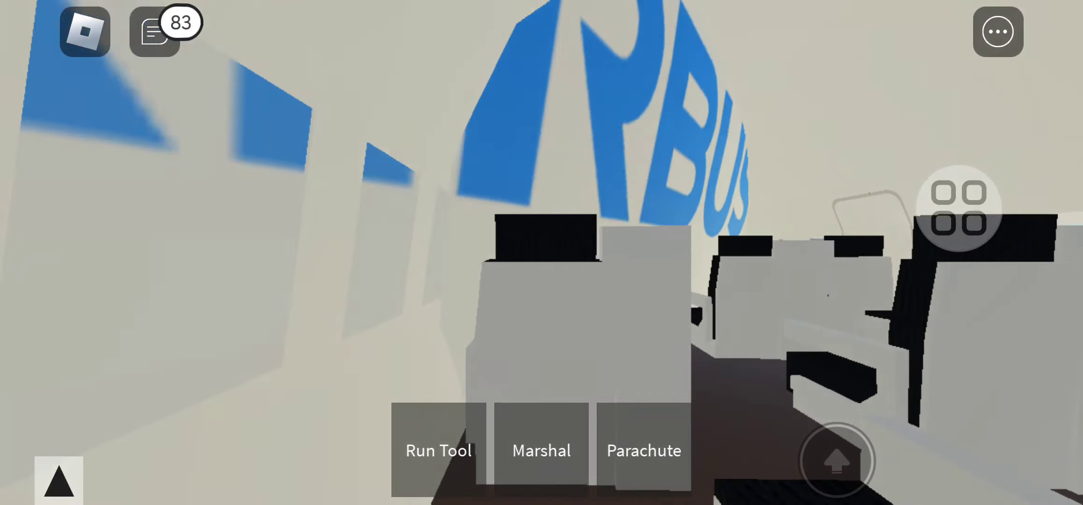
{"action": "key", "text": "space"}
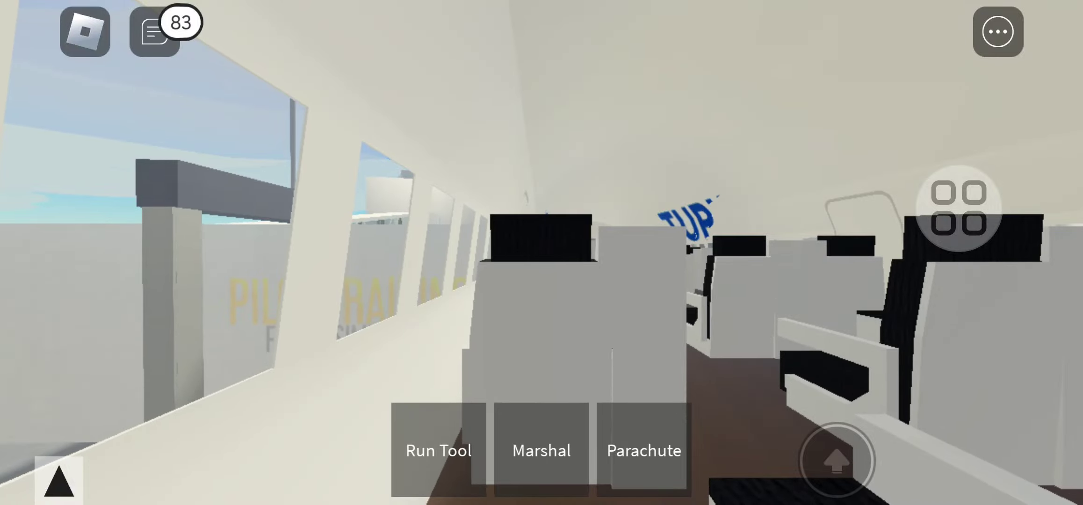
Step: Stand the avatar up from its seat and walk it forward down the cabin aisle
{"action": "left_click_drag", "start_coordinate": [269, 304], "coordinate": [268, 254]}
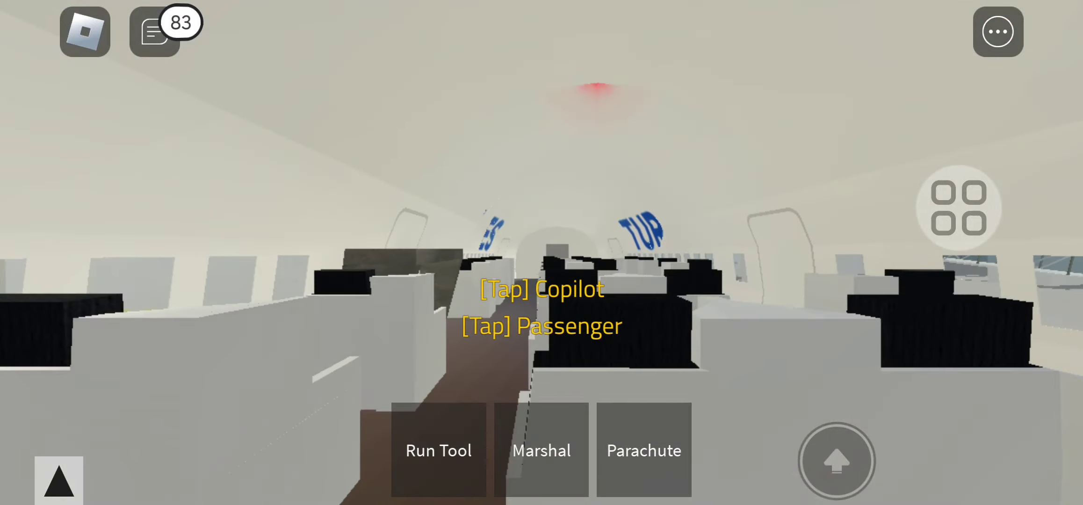
{"action": "mouse_move", "coordinate": [212, 278]}
{"action": "left_mouse_down"}
{"action": "mouse_move", "coordinate": [186, 279]}
{"action": "mouse_move", "coordinate": [186, 255]}
{"action": "left_mouse_up"}
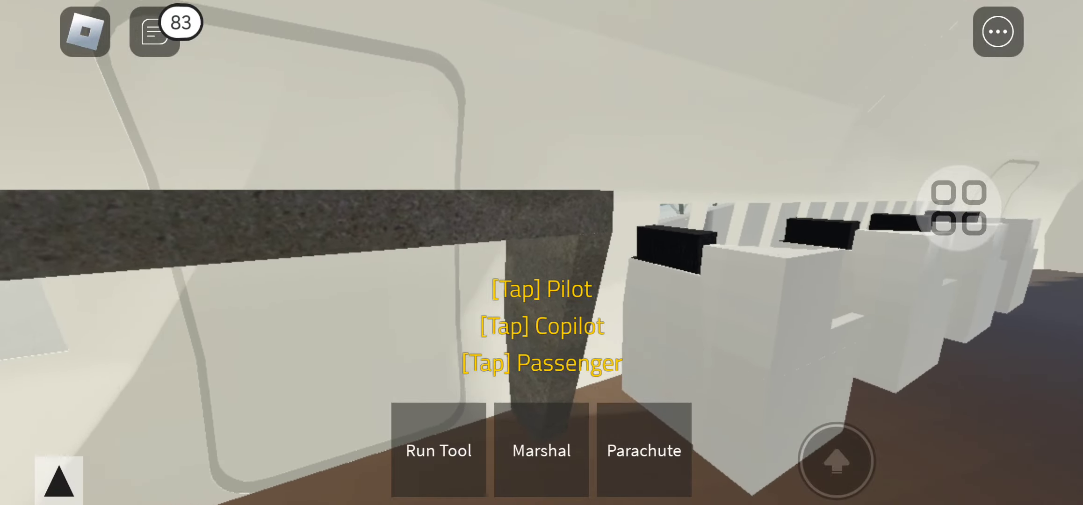
{"action": "left_click_drag", "start_coordinate": [761, 255], "coordinate": [423, 254]}
{"action": "left_click_drag", "start_coordinate": [242, 230], "coordinate": [314, 242]}
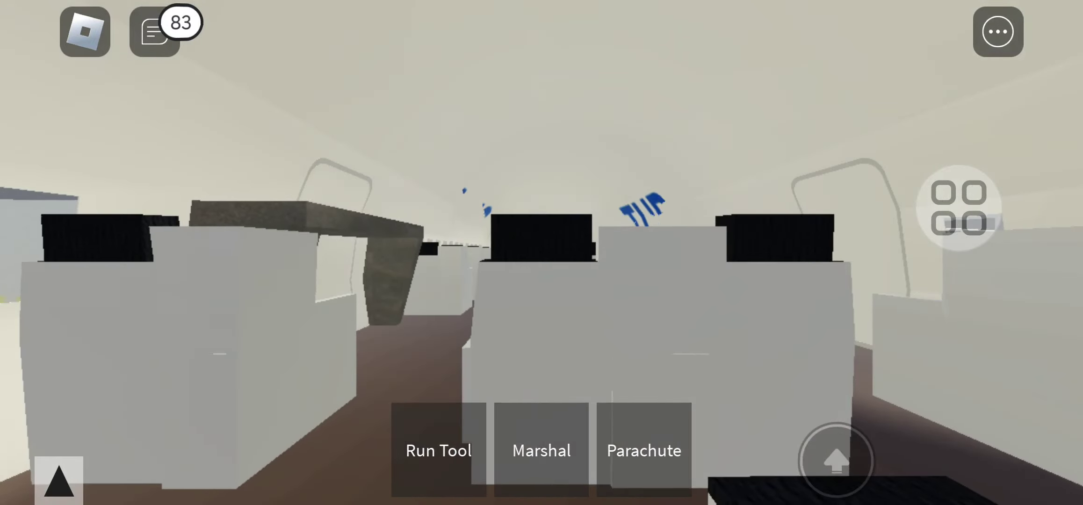
{"action": "mouse_move", "coordinate": [119, 410]}
{"action": "left_mouse_down"}
{"action": "mouse_move", "coordinate": [169, 398]}
{"action": "mouse_move", "coordinate": [161, 381]}
{"action": "left_mouse_up"}
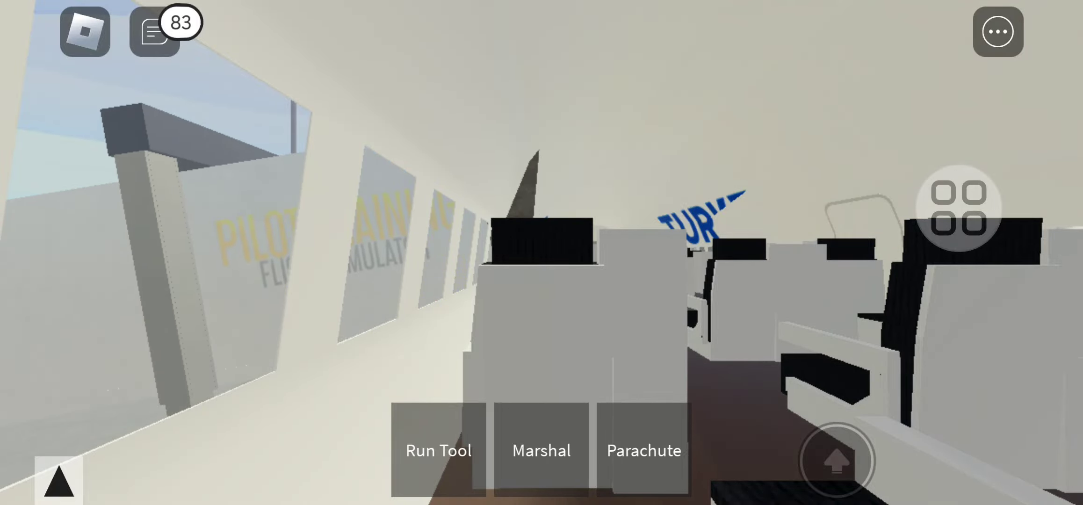
{"action": "mouse_move", "coordinate": [182, 220]}
{"action": "left_mouse_down"}
{"action": "mouse_move", "coordinate": [182, 208]}
{"action": "mouse_move", "coordinate": [297, 262]}
{"action": "mouse_move", "coordinate": [188, 250]}
{"action": "mouse_move", "coordinate": [290, 331]}
{"action": "mouse_move", "coordinate": [174, 189]}
{"action": "left_mouse_up"}
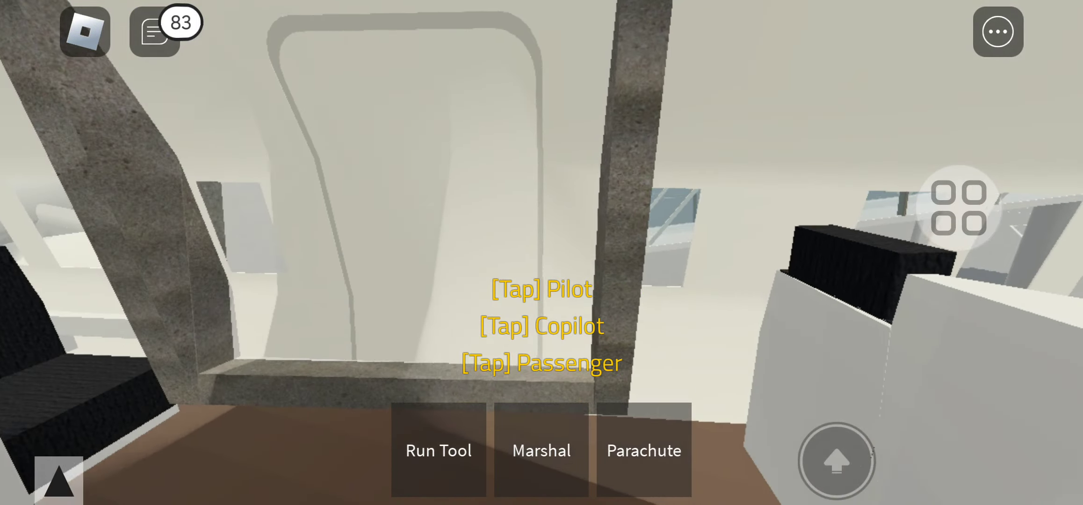
Step: Walk out through the aircraft door into the corridor, orbiting the camera around the avatar
{"action": "mouse_move", "coordinate": [211, 220]}
{"action": "left_mouse_down"}
{"action": "mouse_move", "coordinate": [235, 236]}
{"action": "mouse_move", "coordinate": [106, 245]}
{"action": "mouse_move", "coordinate": [109, 279]}
{"action": "mouse_move", "coordinate": [179, 255]}
{"action": "left_mouse_up"}
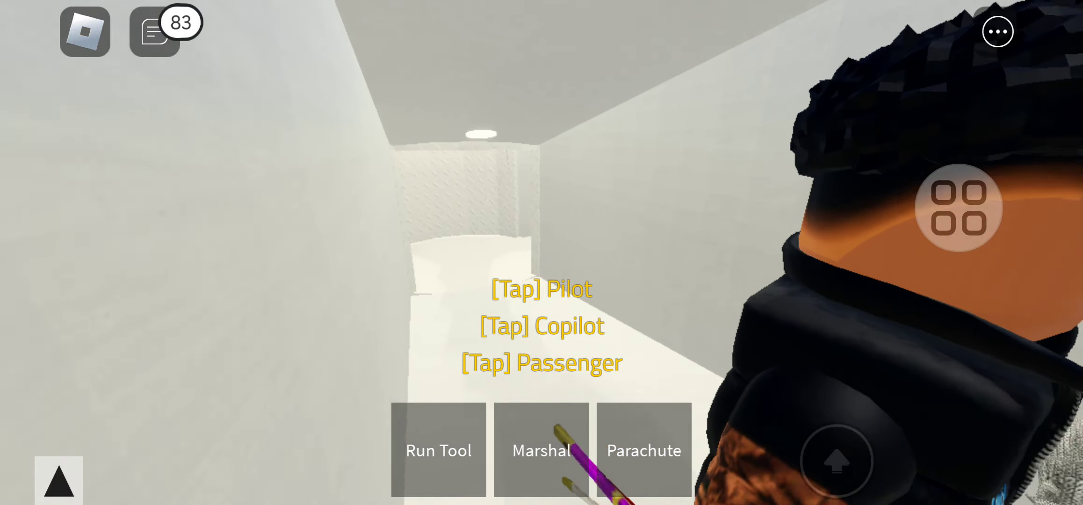
{"action": "left_click_drag", "start_coordinate": [254, 356], "coordinate": [273, 387]}
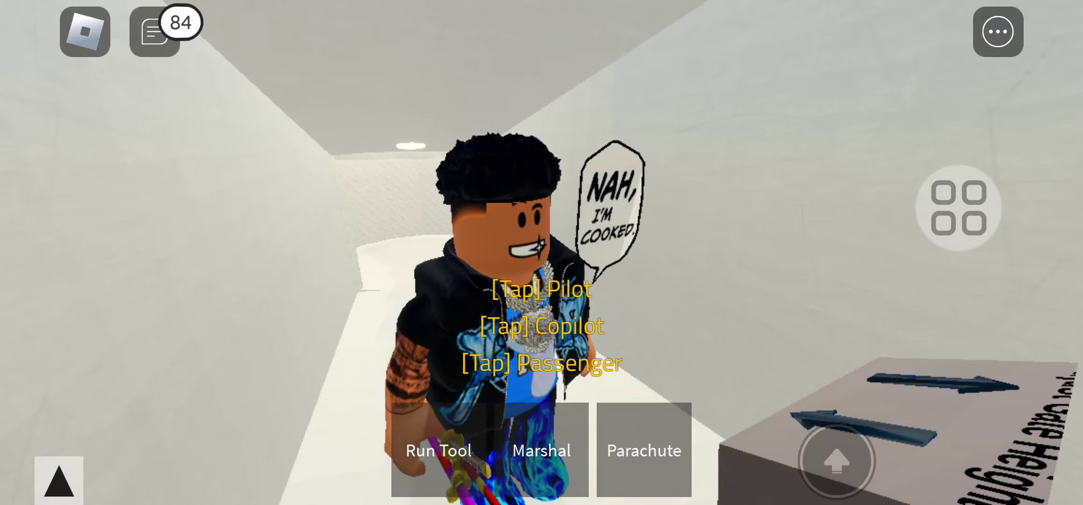
{"action": "left_click_drag", "start_coordinate": [761, 254], "coordinate": [592, 254]}
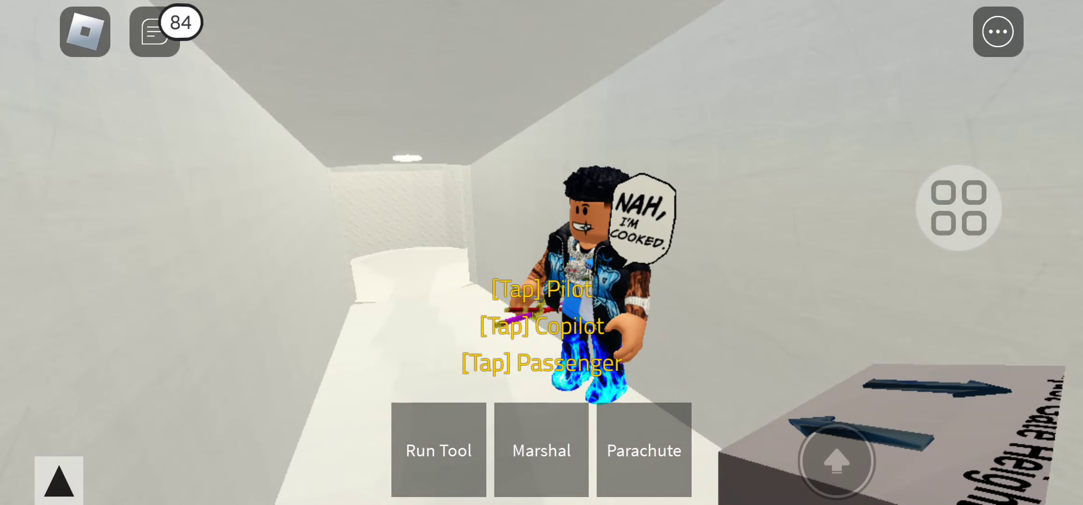
{"action": "left_click_drag", "start_coordinate": [96, 273], "coordinate": [225, 131]}
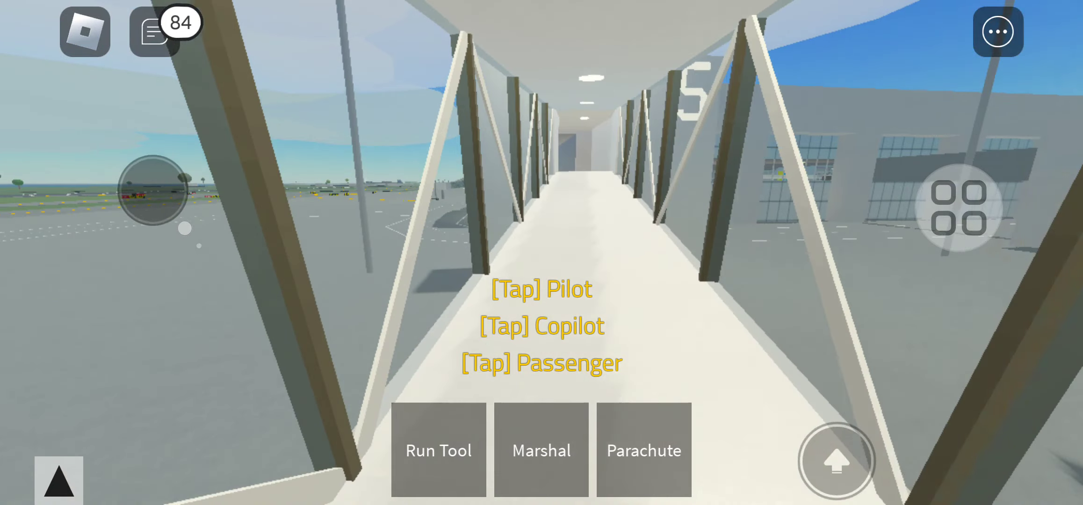
Step: Follow the jet bridge and corridor out into the concourse by gates 4, 3 and 2
{"action": "mouse_move", "coordinate": [225, 131]}
{"action": "left_mouse_down"}
{"action": "mouse_move", "coordinate": [184, 193]}
{"action": "mouse_move", "coordinate": [194, 200]}
{"action": "mouse_move", "coordinate": [171, 181]}
{"action": "mouse_move", "coordinate": [270, 240]}
{"action": "mouse_move", "coordinate": [198, 223]}
{"action": "mouse_move", "coordinate": [181, 198]}
{"action": "mouse_move", "coordinate": [196, 234]}
{"action": "left_mouse_up"}
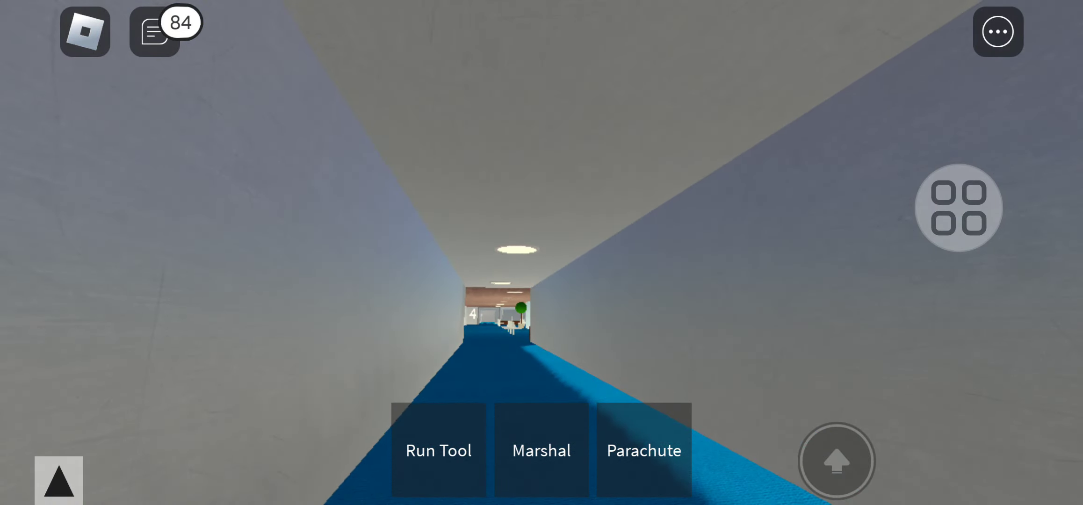
{"action": "left_click_drag", "start_coordinate": [676, 255], "coordinate": [508, 288]}
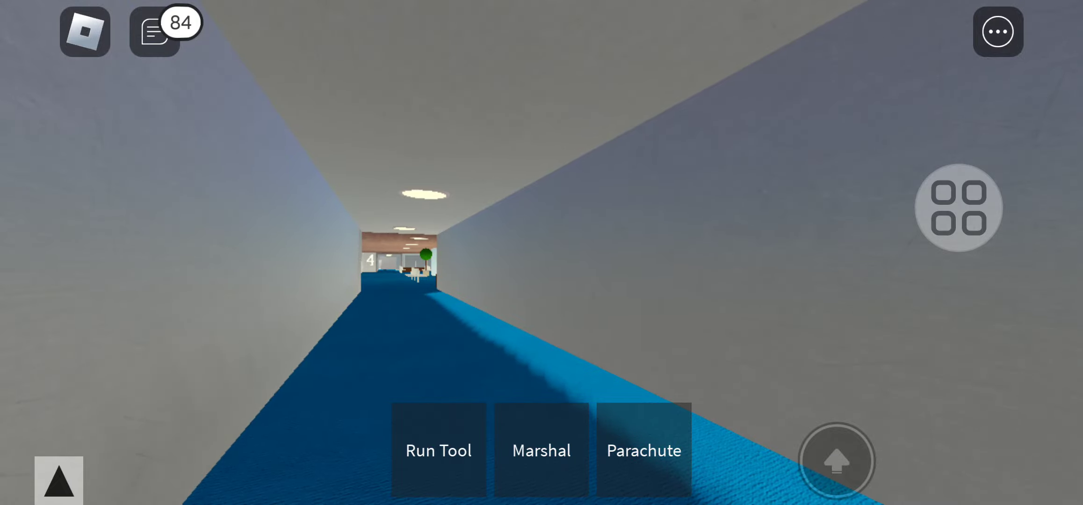
{"action": "left_click_drag", "start_coordinate": [375, 279], "coordinate": [387, 279]}
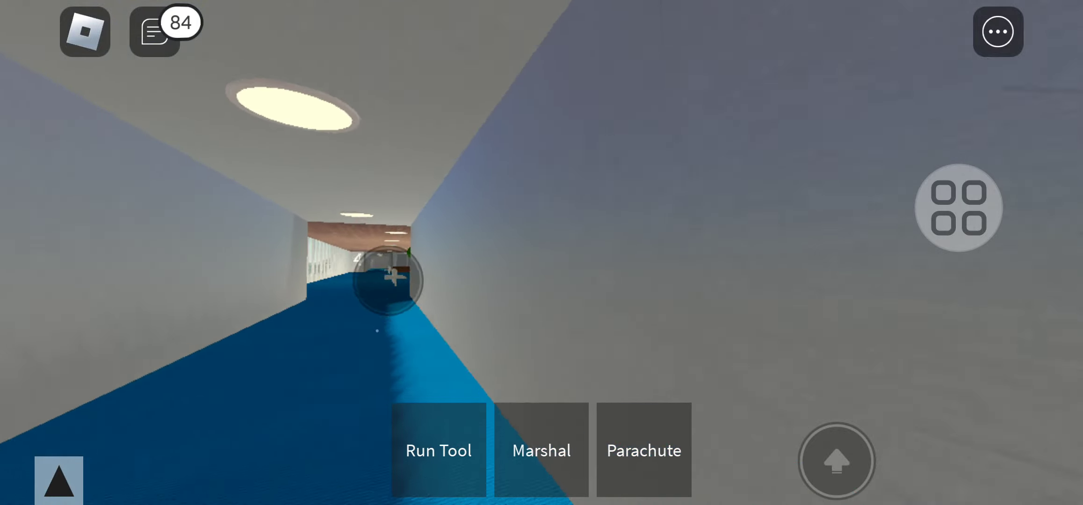
{"action": "left_click_drag", "start_coordinate": [232, 232], "coordinate": [243, 284]}
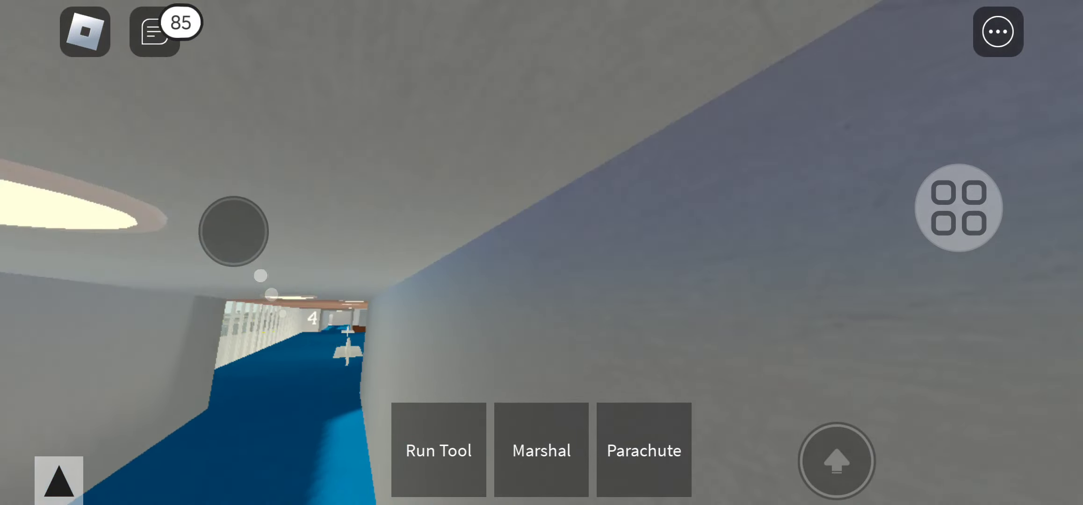
{"action": "mouse_move", "coordinate": [211, 194]}
{"action": "left_mouse_down"}
{"action": "mouse_move", "coordinate": [96, 217]}
{"action": "mouse_move", "coordinate": [198, 165]}
{"action": "mouse_move", "coordinate": [165, 206]}
{"action": "left_mouse_up"}
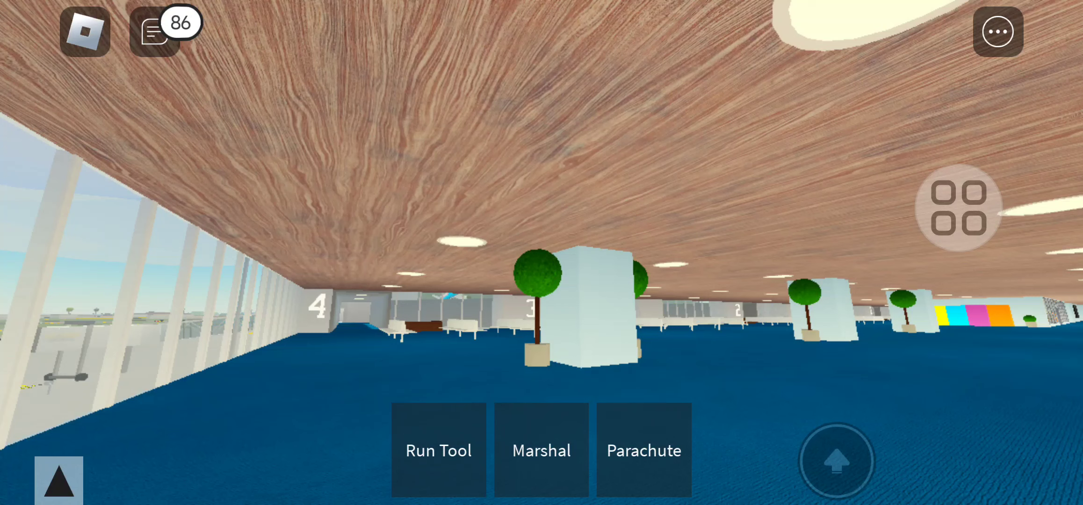
Step: Close the GUI Options panel and collapse the side menu to clear the gate 4 concourse view
{"action": "left_click", "coordinate": [59, 480]}
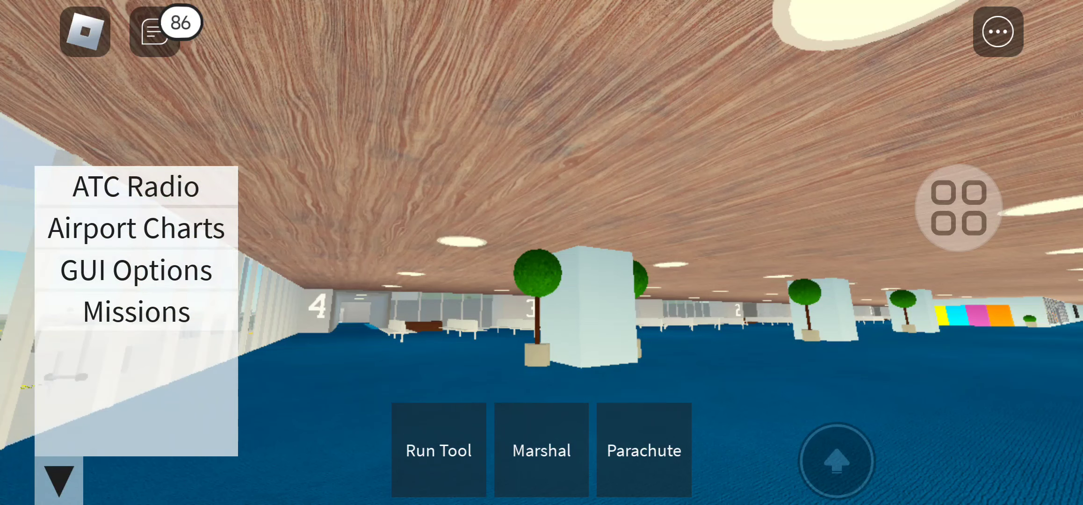
{"action": "left_click", "coordinate": [136, 270]}
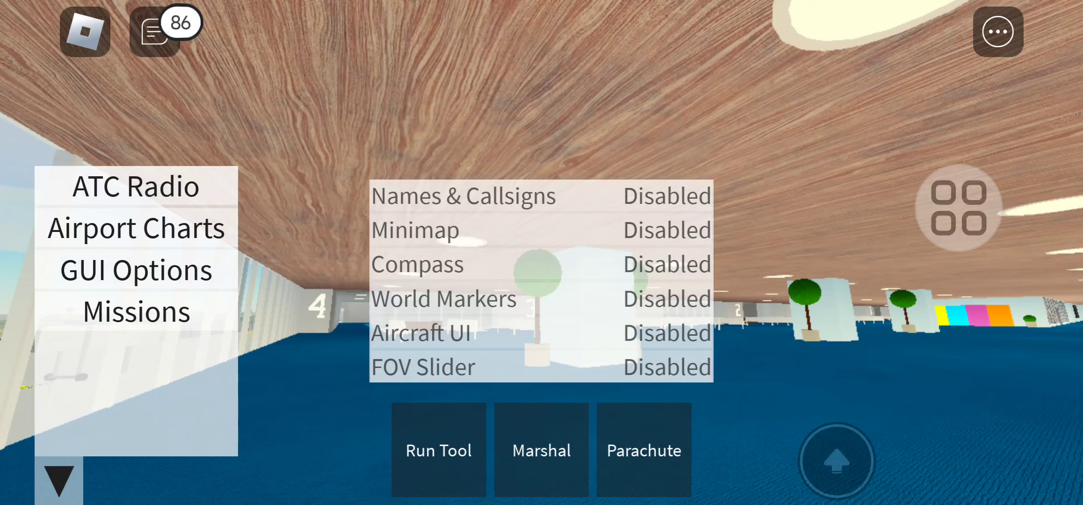
{"action": "left_click", "coordinate": [58, 480]}
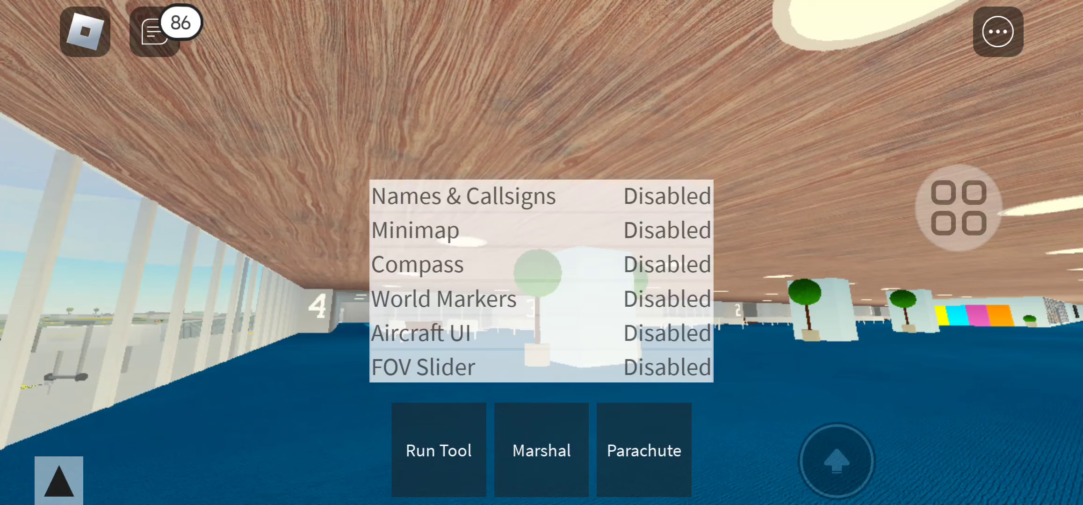
{"action": "left_click", "coordinate": [58, 481]}
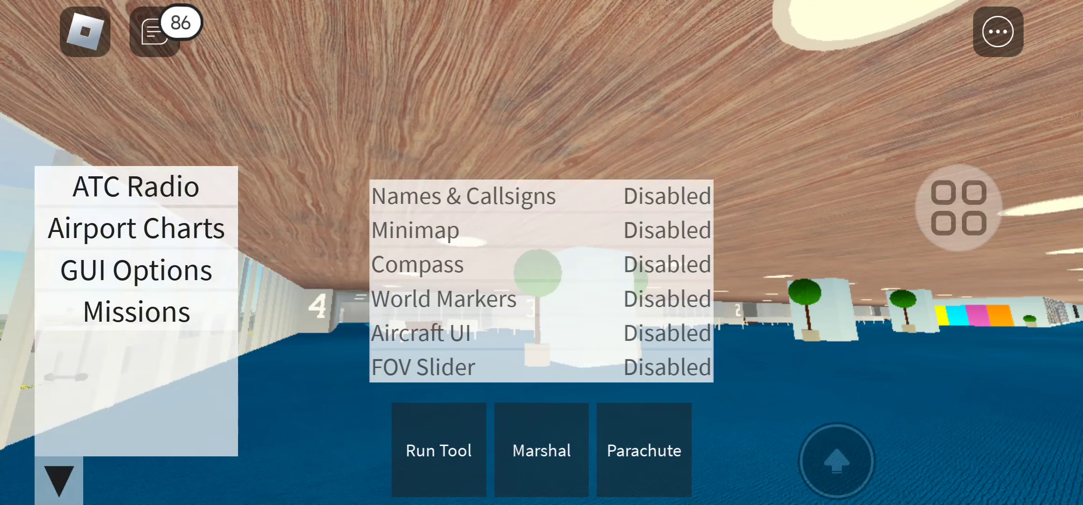
{"action": "left_click", "coordinate": [58, 480]}
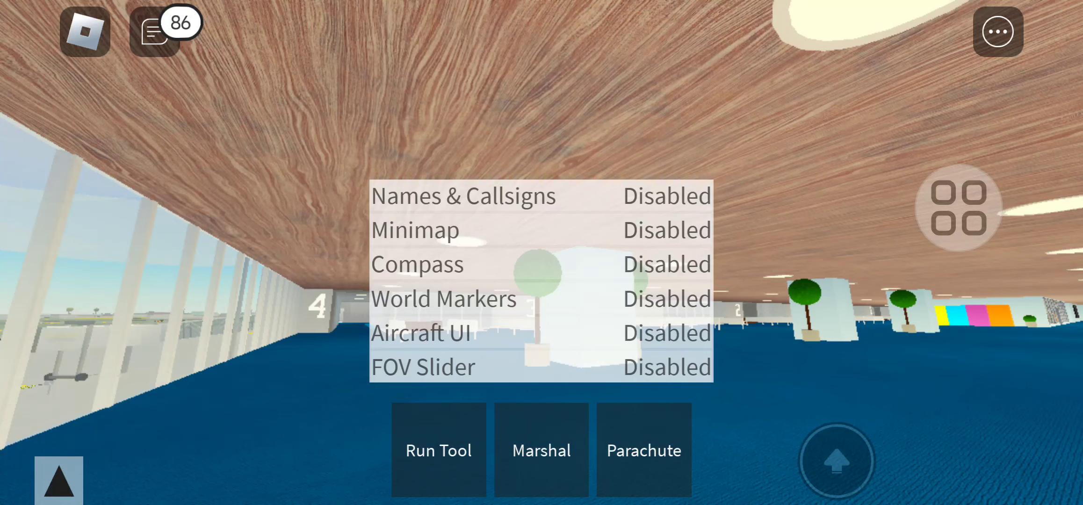
{"action": "left_click", "coordinate": [58, 480]}
{"action": "left_click", "coordinate": [58, 481]}
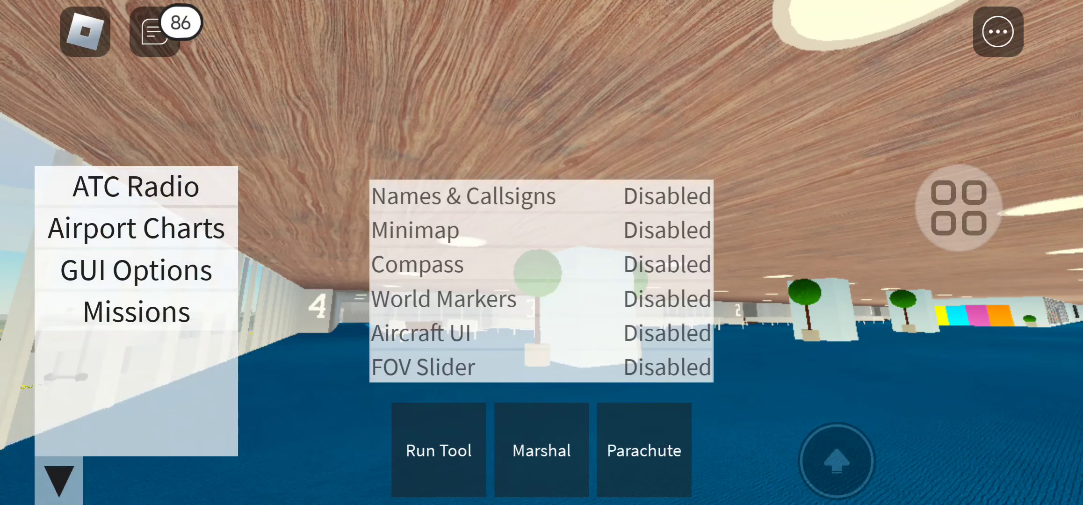
{"action": "left_click", "coordinate": [59, 479]}
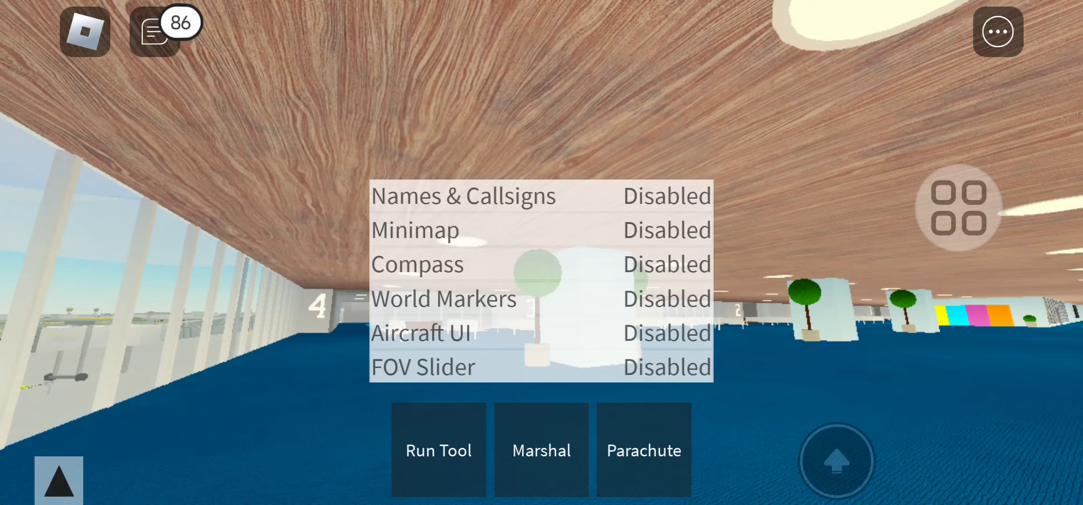
{"action": "left_click", "coordinate": [58, 480]}
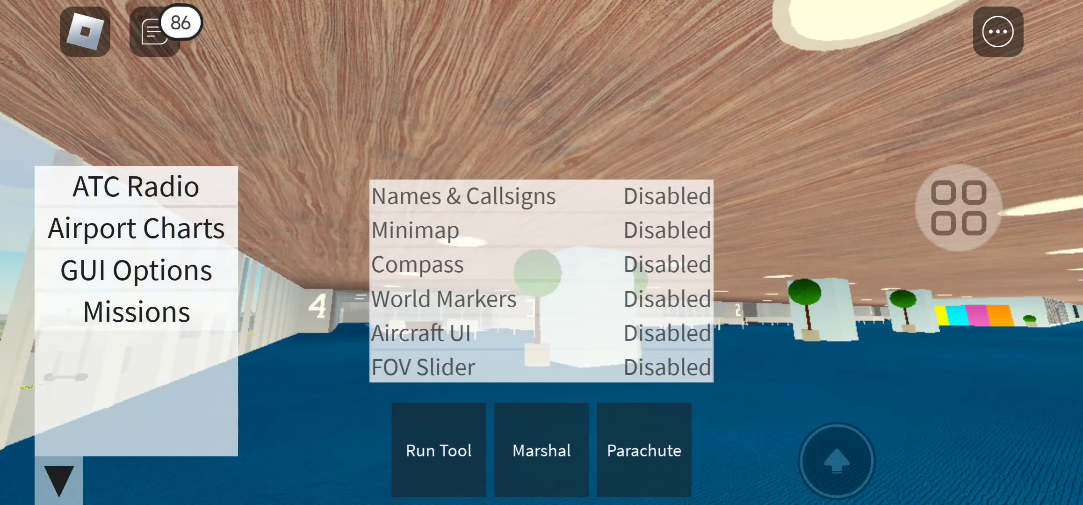
{"action": "left_click", "coordinate": [136, 270]}
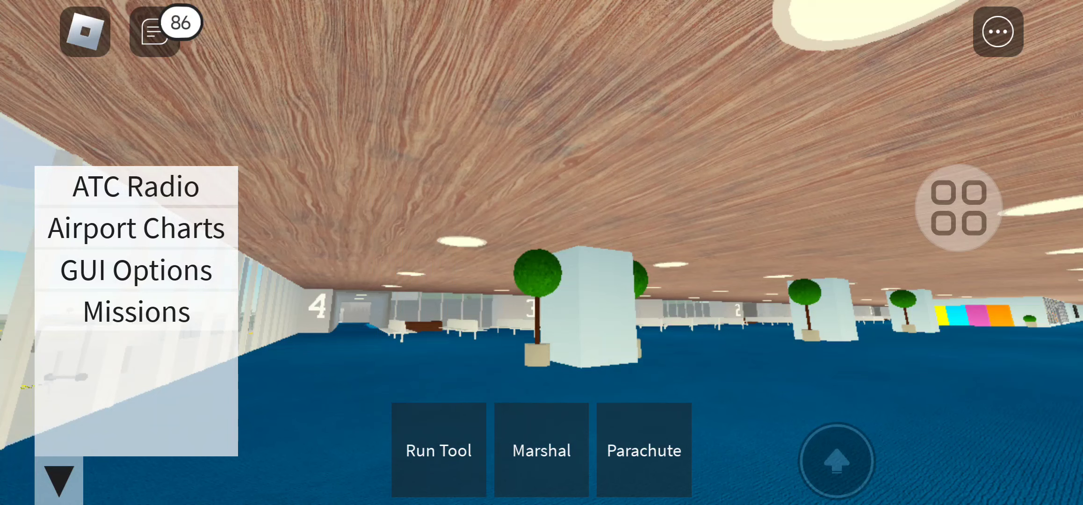
{"action": "left_click", "coordinate": [58, 479]}
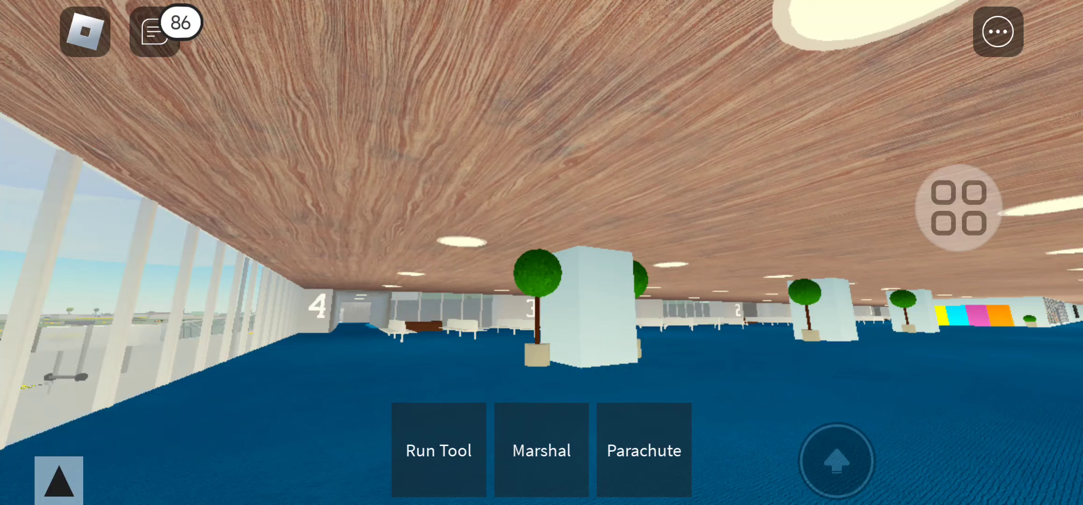
Step: Turn the camera toward the benches and gate 5, then back to the tree-lined hall
{"action": "left_click_drag", "start_coordinate": [761, 254], "coordinate": [338, 254]}
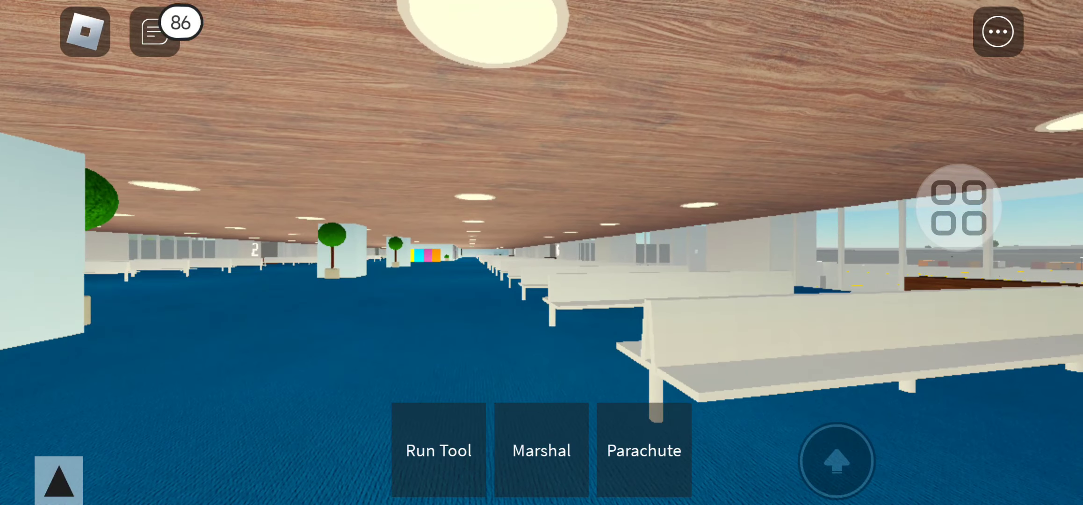
{"action": "left_click_drag", "start_coordinate": [155, 363], "coordinate": [162, 318]}
{"action": "left_click_drag", "start_coordinate": [593, 254], "coordinate": [930, 255]}
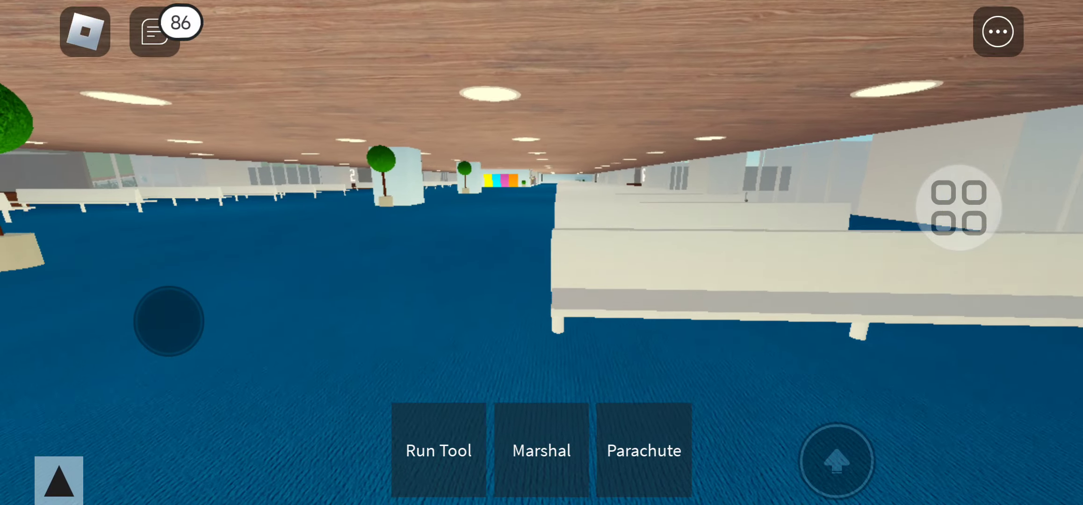
{"action": "left_click_drag", "start_coordinate": [166, 317], "coordinate": [206, 338]}
Step: Walk the avatar forward past the benches down the centre of the hall
{"action": "left_click_drag", "start_coordinate": [593, 254], "coordinate": [846, 254]}
{"action": "left_click_drag", "start_coordinate": [205, 326], "coordinate": [218, 324]}
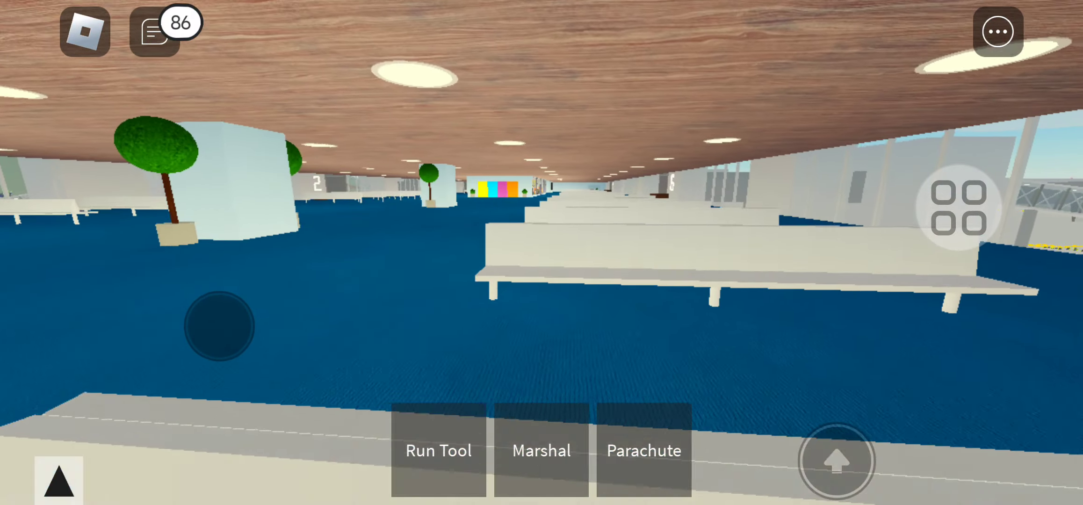
{"action": "left_click_drag", "start_coordinate": [121, 296], "coordinate": [167, 317]}
{"action": "left_click_drag", "start_coordinate": [140, 265], "coordinate": [171, 307]}
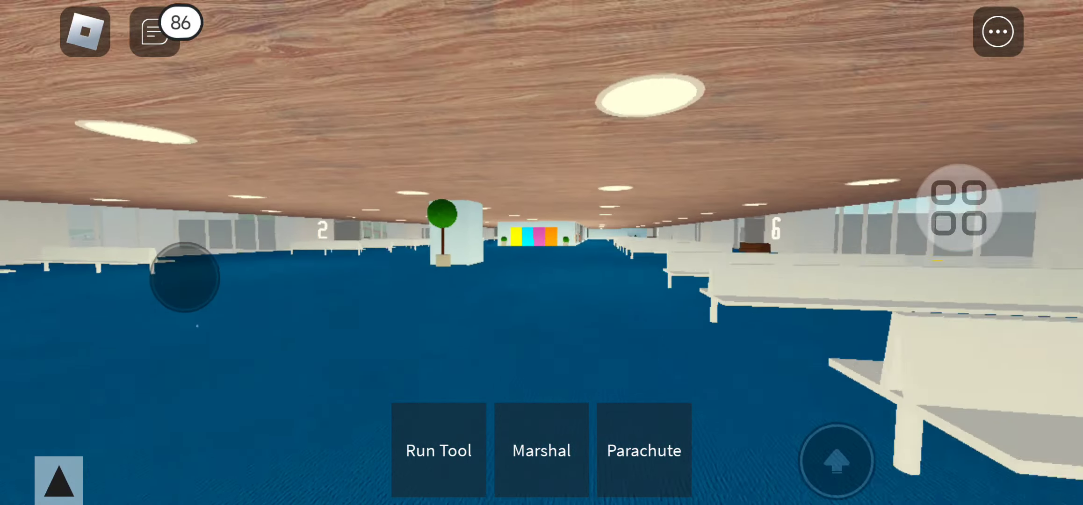
{"action": "mouse_move", "coordinate": [140, 265]}
{"action": "left_mouse_down"}
{"action": "mouse_move", "coordinate": [292, 277]}
{"action": "mouse_move", "coordinate": [138, 266]}
{"action": "mouse_move", "coordinate": [316, 308]}
{"action": "mouse_move", "coordinate": [375, 358]}
{"action": "mouse_move", "coordinate": [322, 298]}
{"action": "left_mouse_up"}
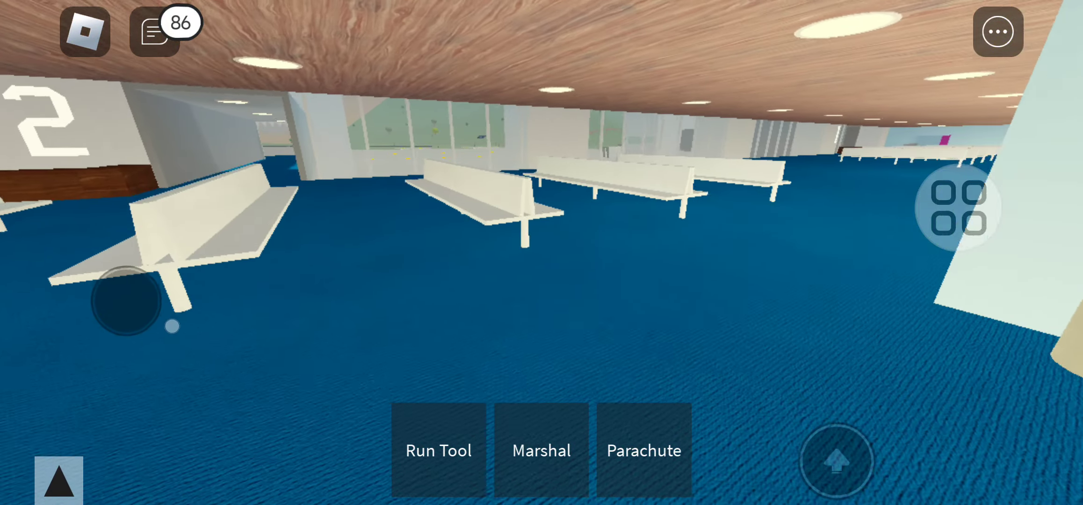
Step: Walk past the glass-walled shop and through the 'To Aircraft' doorway
{"action": "mouse_move", "coordinate": [171, 325]}
{"action": "left_mouse_down"}
{"action": "mouse_move", "coordinate": [222, 278]}
{"action": "mouse_move", "coordinate": [208, 285]}
{"action": "mouse_move", "coordinate": [242, 286]}
{"action": "mouse_move", "coordinate": [164, 271]}
{"action": "mouse_move", "coordinate": [131, 278]}
{"action": "left_mouse_up"}
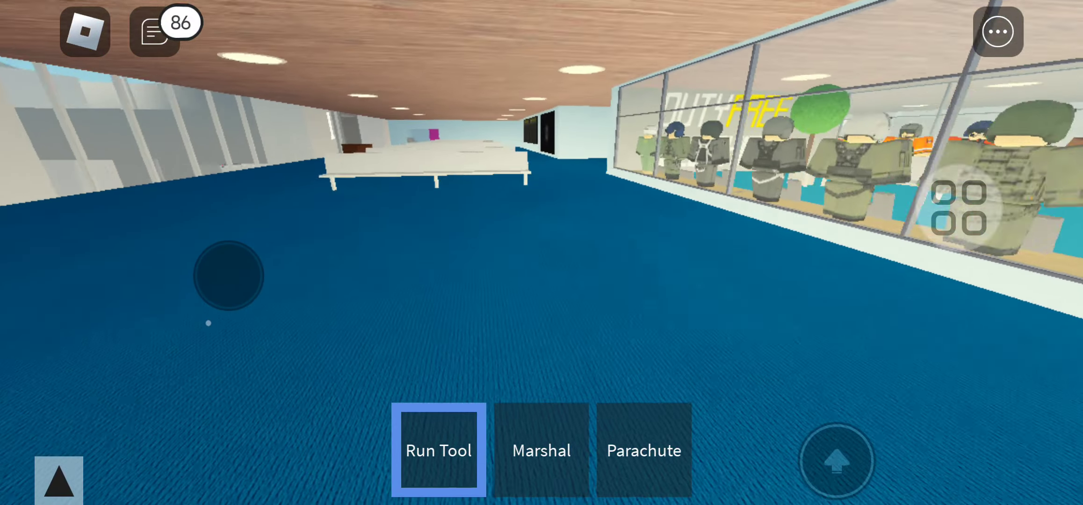
{"action": "mouse_move", "coordinate": [228, 275]}
{"action": "left_mouse_down"}
{"action": "mouse_move", "coordinate": [186, 266]}
{"action": "mouse_move", "coordinate": [144, 283]}
{"action": "mouse_move", "coordinate": [254, 310]}
{"action": "mouse_move", "coordinate": [72, 363]}
{"action": "mouse_move", "coordinate": [194, 351]}
{"action": "mouse_move", "coordinate": [225, 310]}
{"action": "mouse_move", "coordinate": [316, 342]}
{"action": "left_mouse_up"}
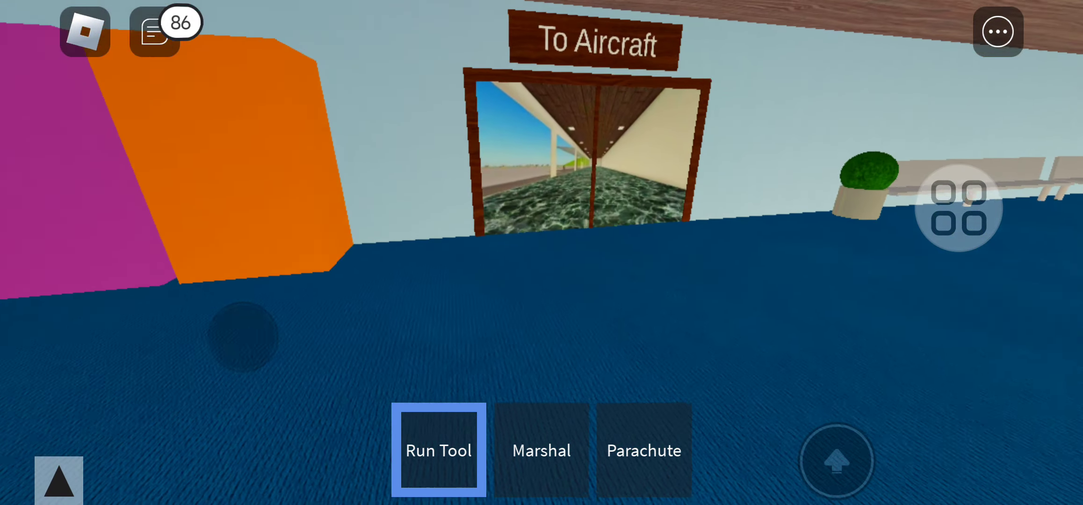
{"action": "mouse_move", "coordinate": [199, 343]}
{"action": "left_mouse_down"}
{"action": "mouse_move", "coordinate": [169, 315]}
{"action": "mouse_move", "coordinate": [181, 308]}
{"action": "mouse_move", "coordinate": [160, 314]}
{"action": "mouse_move", "coordinate": [243, 324]}
{"action": "mouse_move", "coordinate": [226, 302]}
{"action": "mouse_move", "coordinate": [159, 295]}
{"action": "mouse_move", "coordinate": [245, 314]}
{"action": "mouse_move", "coordinate": [201, 281]}
{"action": "mouse_move", "coordinate": [221, 206]}
{"action": "left_mouse_up"}
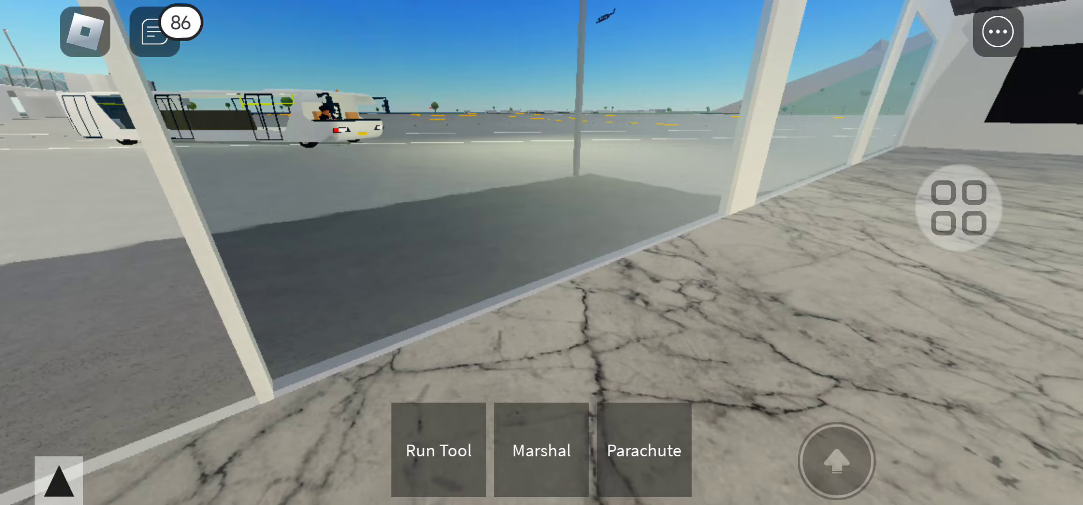
Step: Walk across the apron to the side of the airport bus and get aboard
{"action": "mouse_move", "coordinate": [157, 230]}
{"action": "left_mouse_down"}
{"action": "mouse_move", "coordinate": [265, 242]}
{"action": "mouse_move", "coordinate": [206, 322]}
{"action": "mouse_move", "coordinate": [164, 237]}
{"action": "mouse_move", "coordinate": [246, 229]}
{"action": "mouse_move", "coordinate": [290, 218]}
{"action": "mouse_move", "coordinate": [294, 206]}
{"action": "left_mouse_up"}
{"action": "mouse_move", "coordinate": [189, 187]}
{"action": "left_mouse_down"}
{"action": "mouse_move", "coordinate": [228, 178]}
{"action": "mouse_move", "coordinate": [208, 189]}
{"action": "mouse_move", "coordinate": [367, 263]}
{"action": "left_mouse_up"}
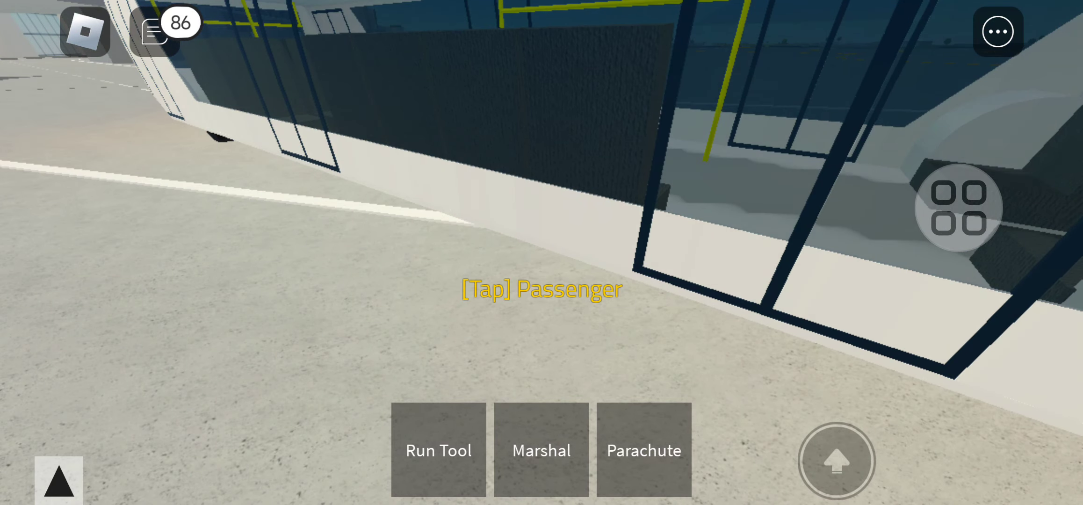
{"action": "left_click_drag", "start_coordinate": [261, 297], "coordinate": [254, 304]}
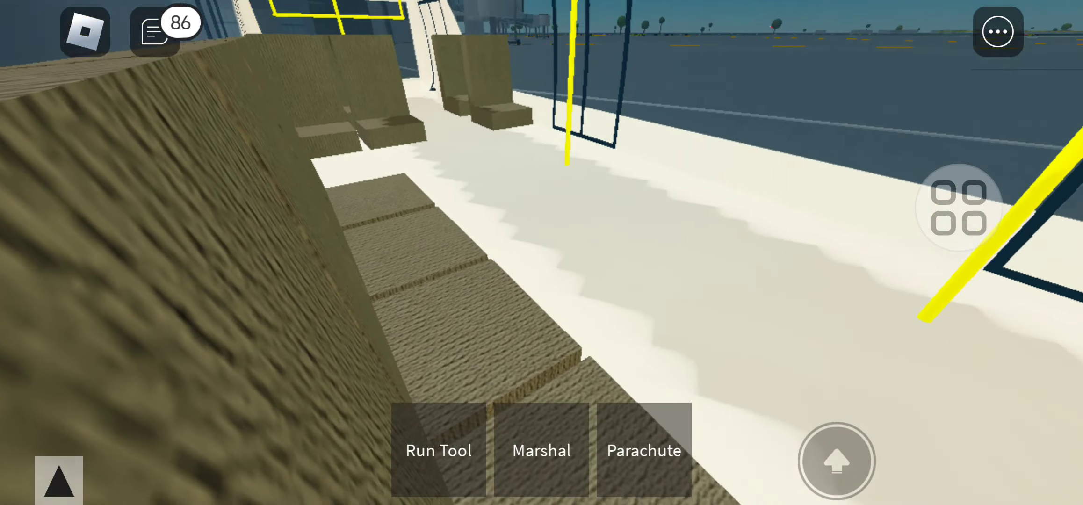